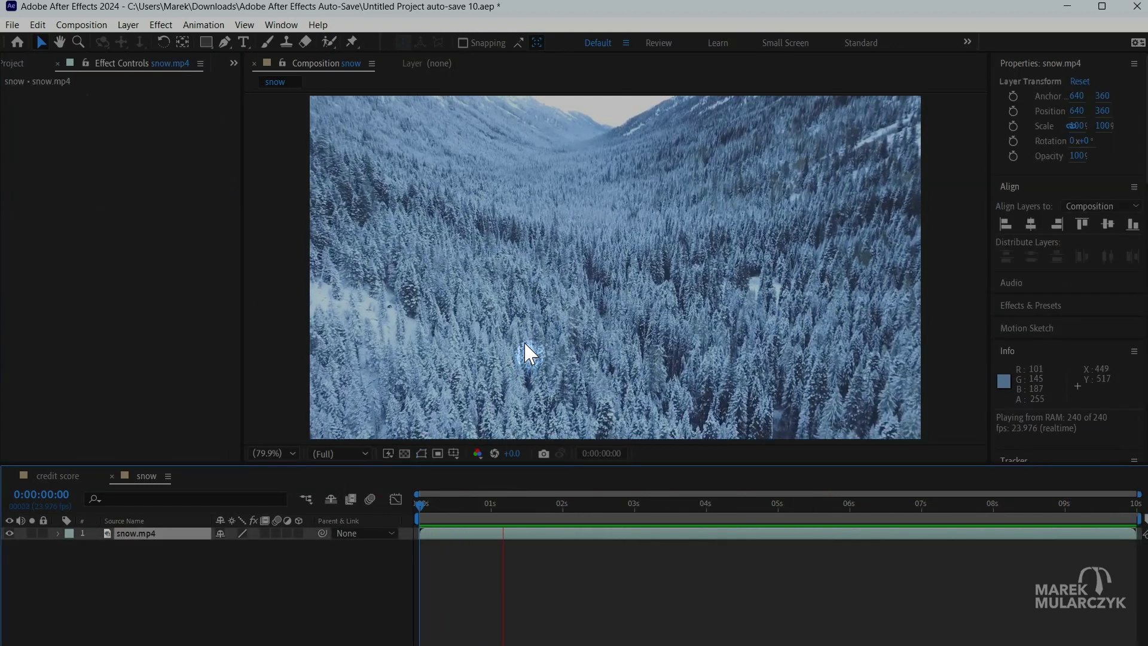
- Select the snow.mp4 layer and play through the aerial forest clip until all 240 frames are cached
left_click(525, 353)
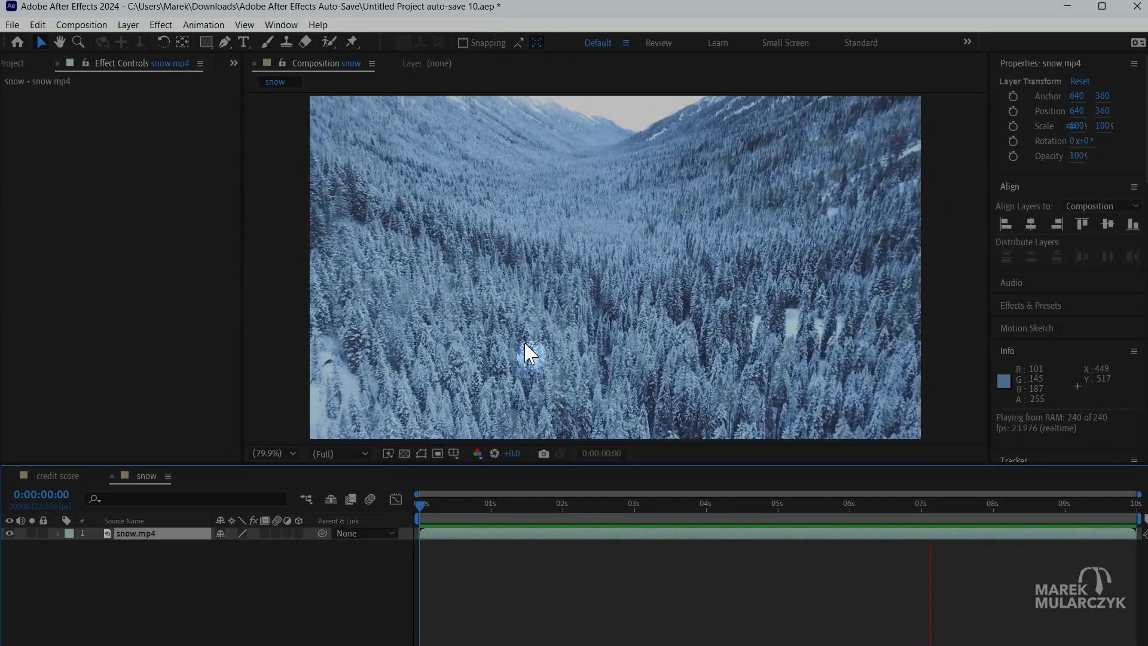
key("space")
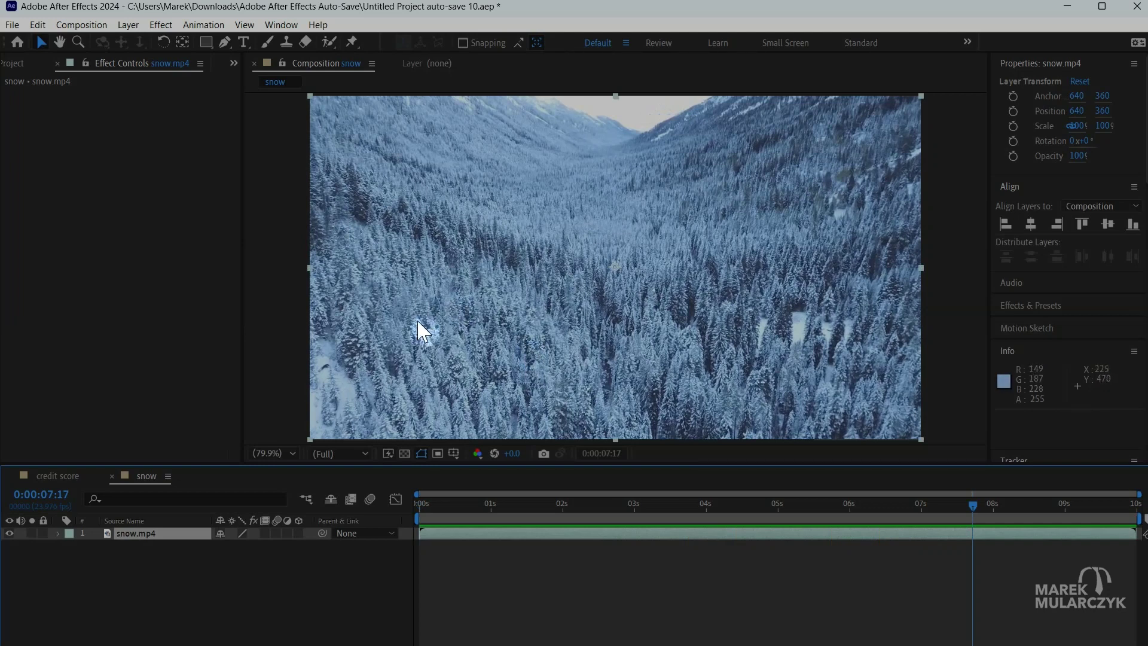
- Apply Simulation > CC Snowfall to snow.mp4 and preview the falling flakes over the forest
left_click(165, 532)
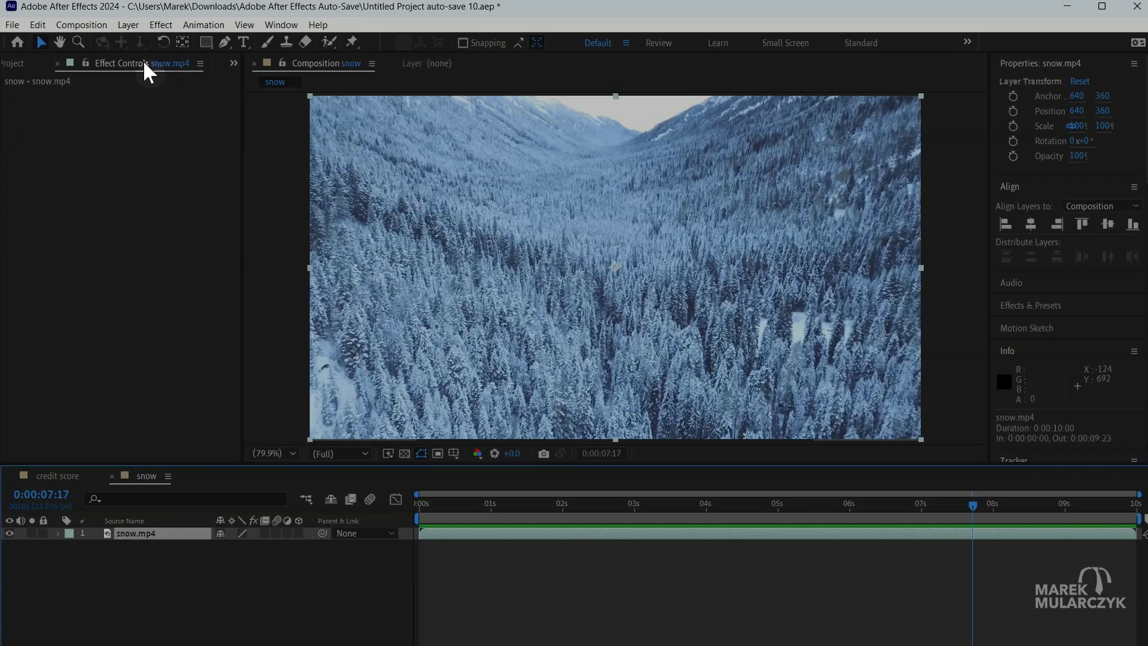
left_click(157, 26)
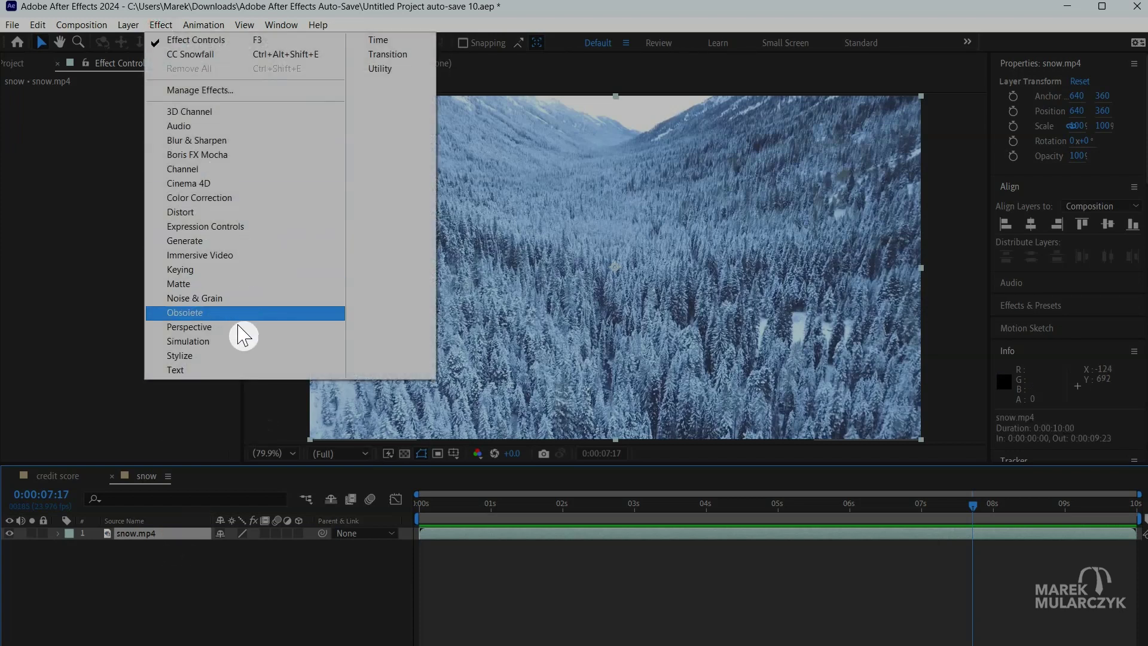
mouse_move(244, 340)
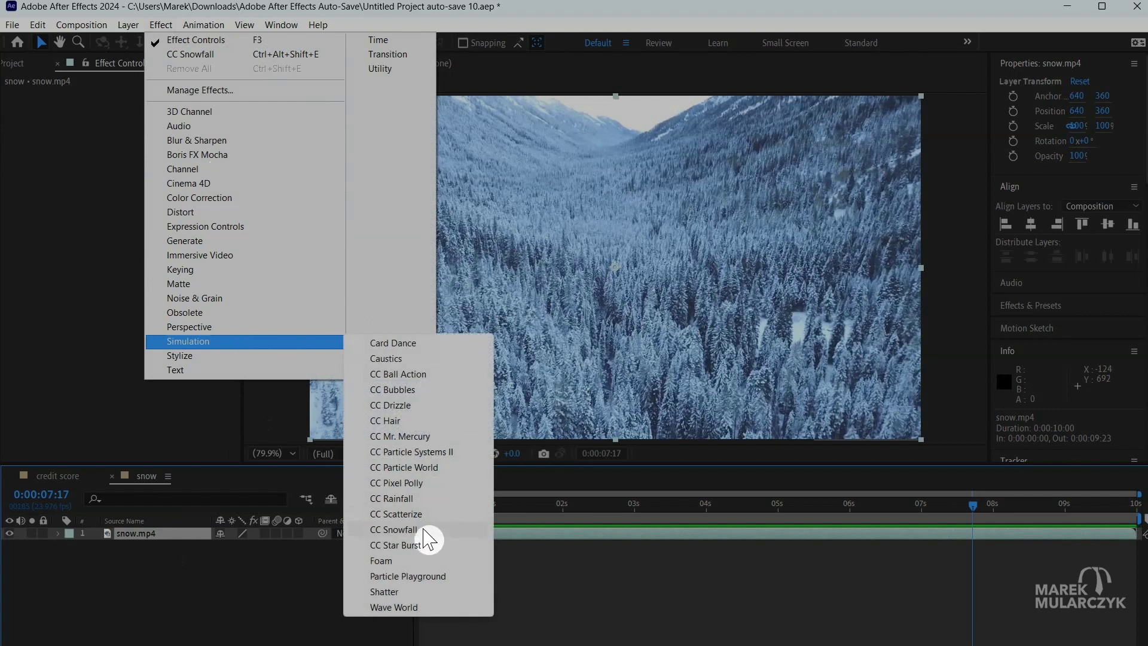
left_click(395, 529)
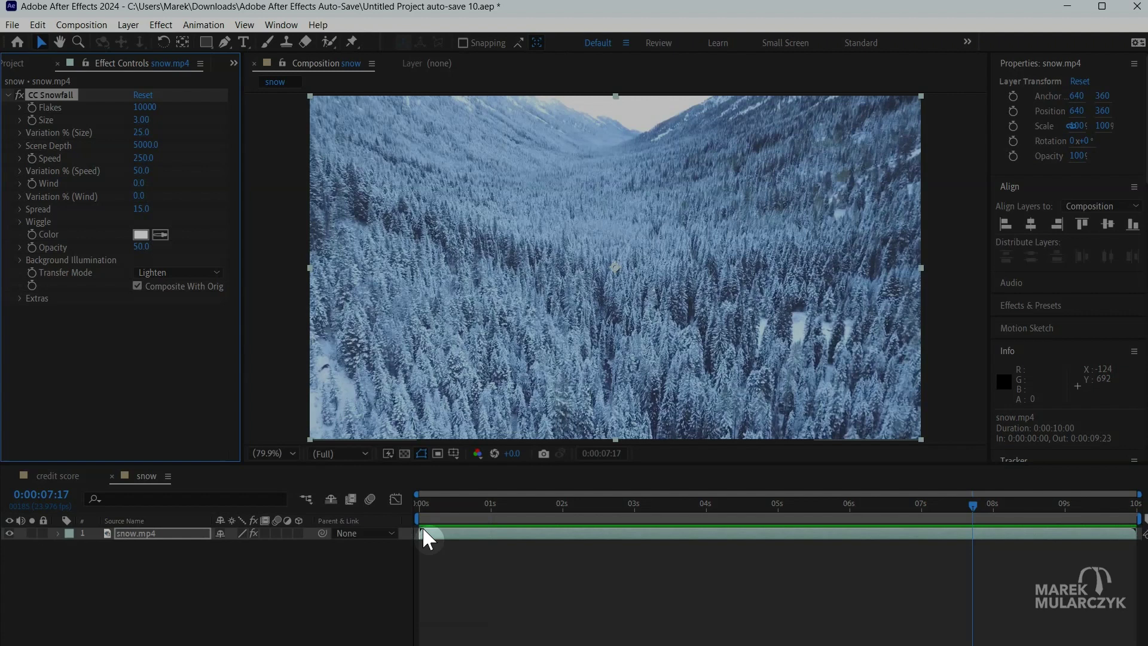
key("space")
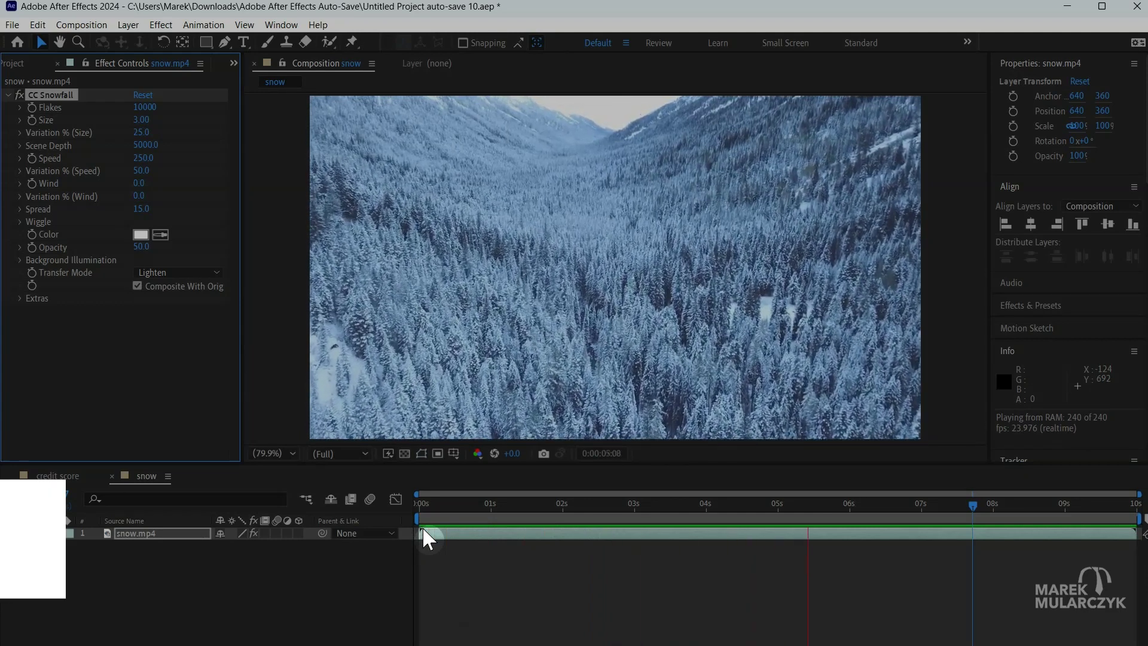
key("space")
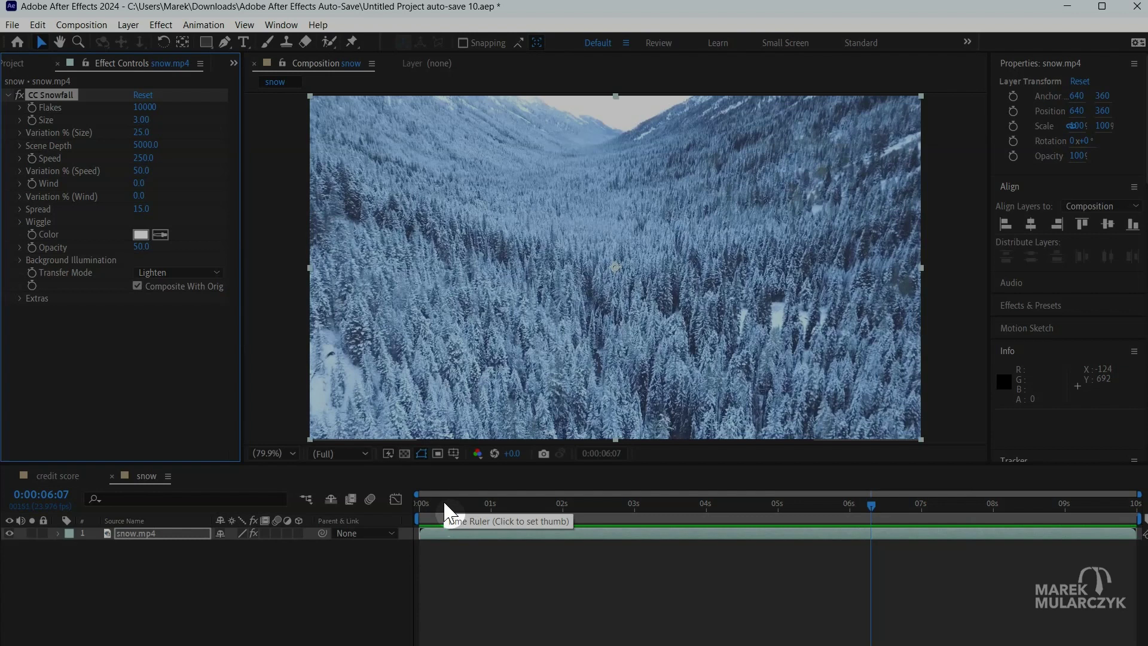
- At the first frame, keyframe CC Snowfall Flakes at 0
left_click_drag(444, 503, 402, 501)
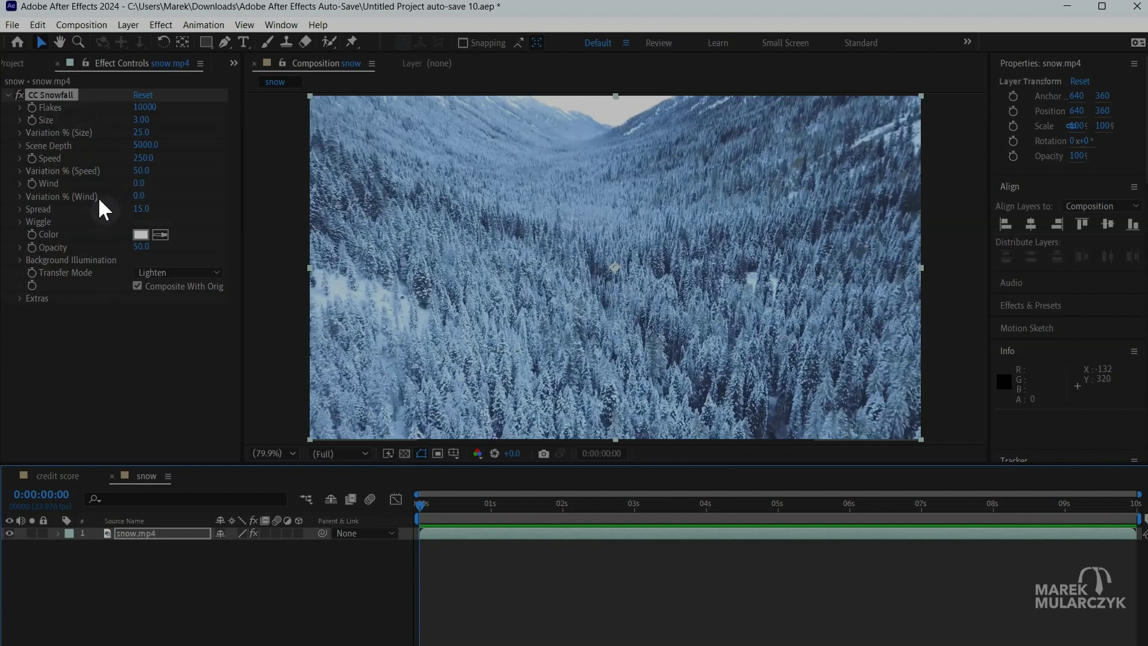
left_click(32, 107)
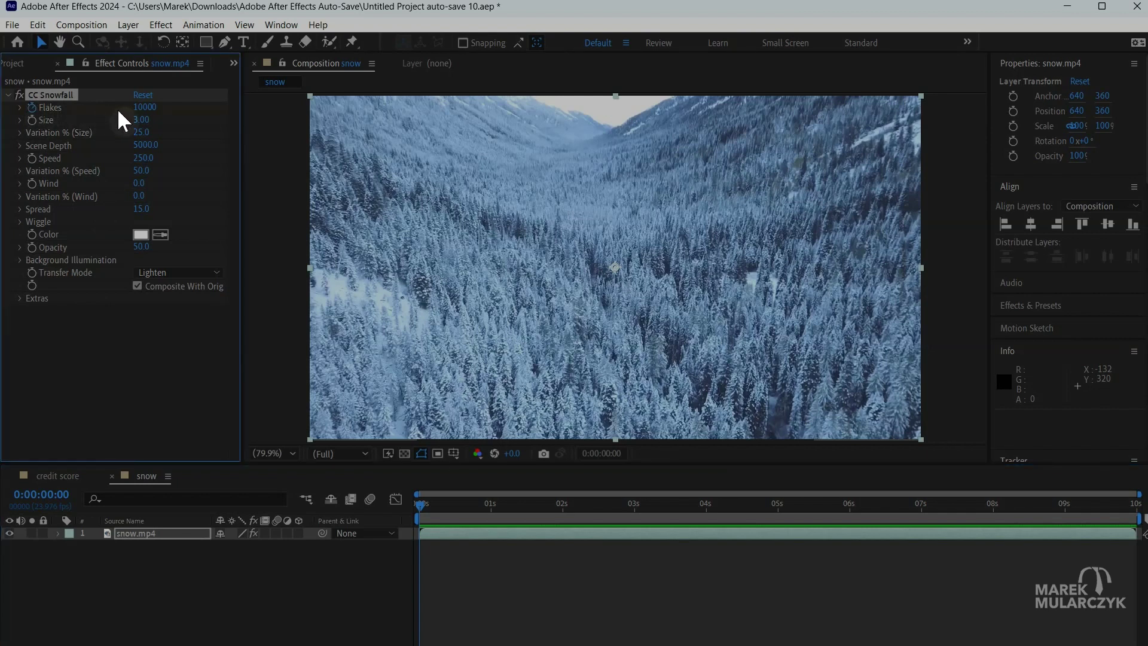
left_click(137, 109)
type("0")
key("Return")
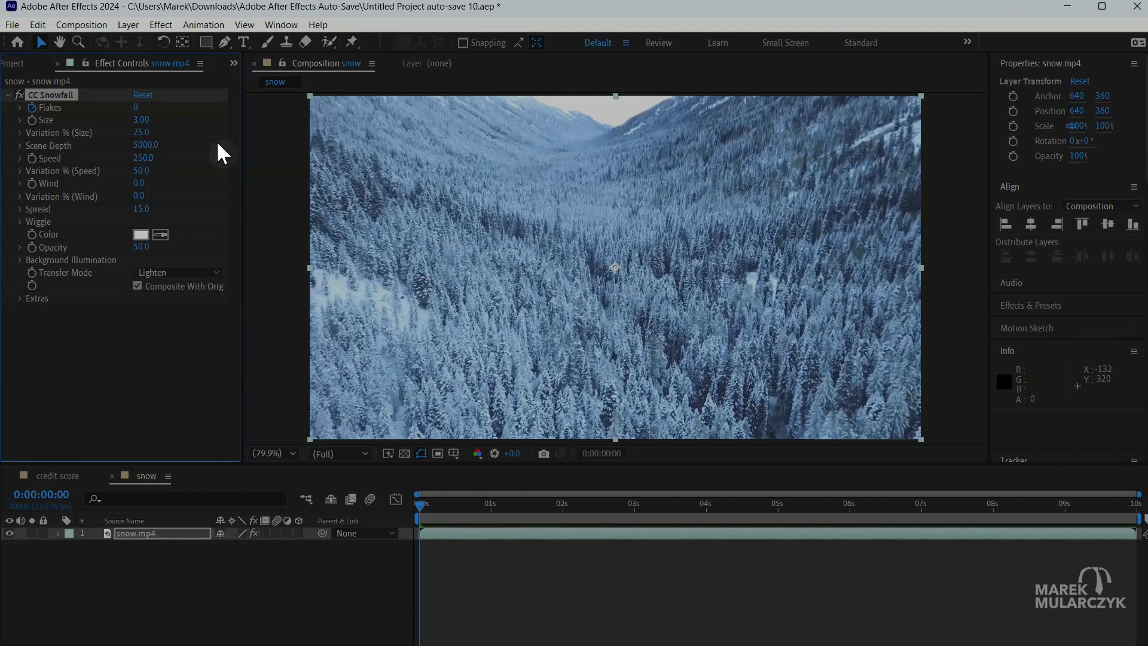
- Set Flakes to 100000 at 3 seconds and preview the snow growing heavier
left_click(420, 504)
left_click_drag(420, 501, 562, 511)
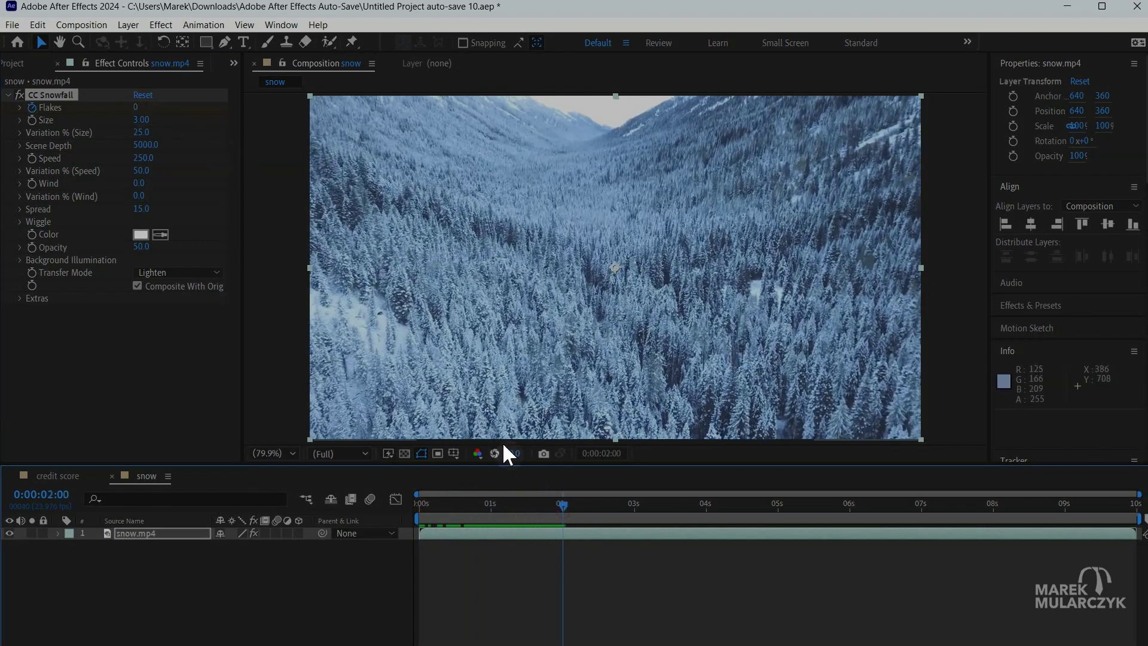
left_click_drag(565, 504, 638, 511)
left_click(134, 105)
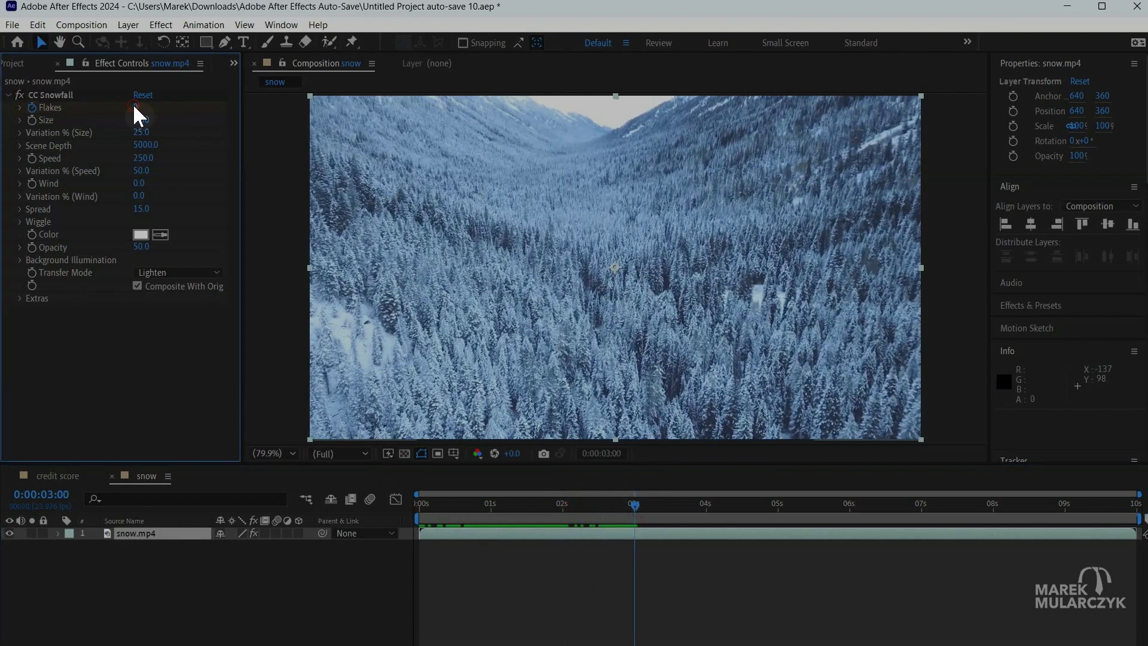
left_click(137, 108)
type("100")
type("00")
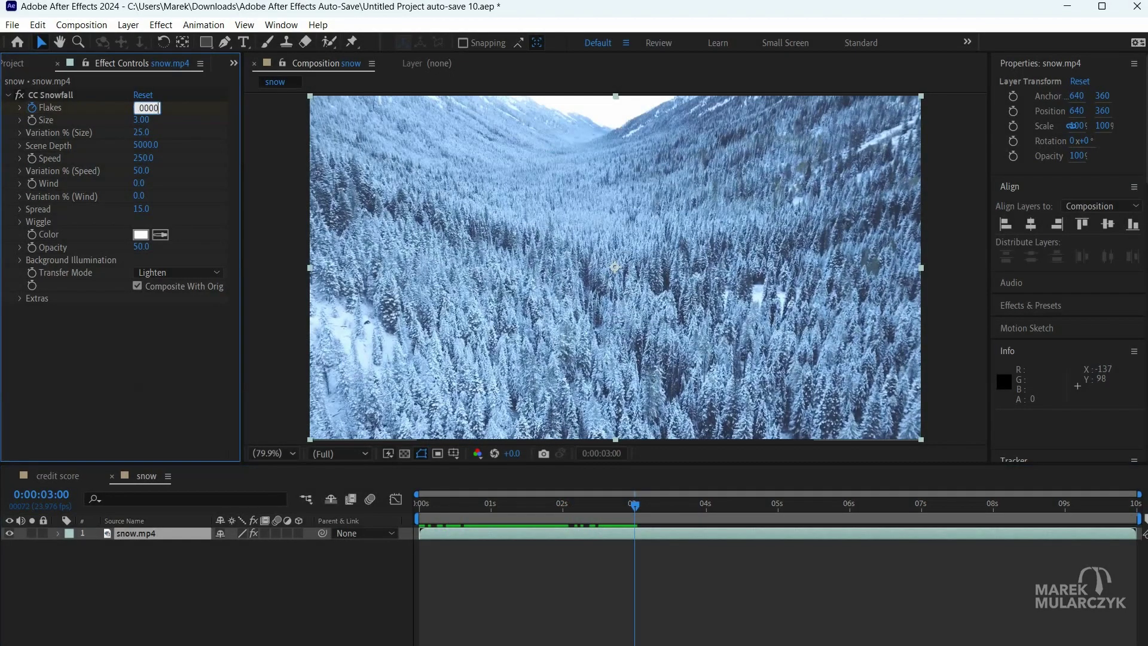
type("0")
key("Return")
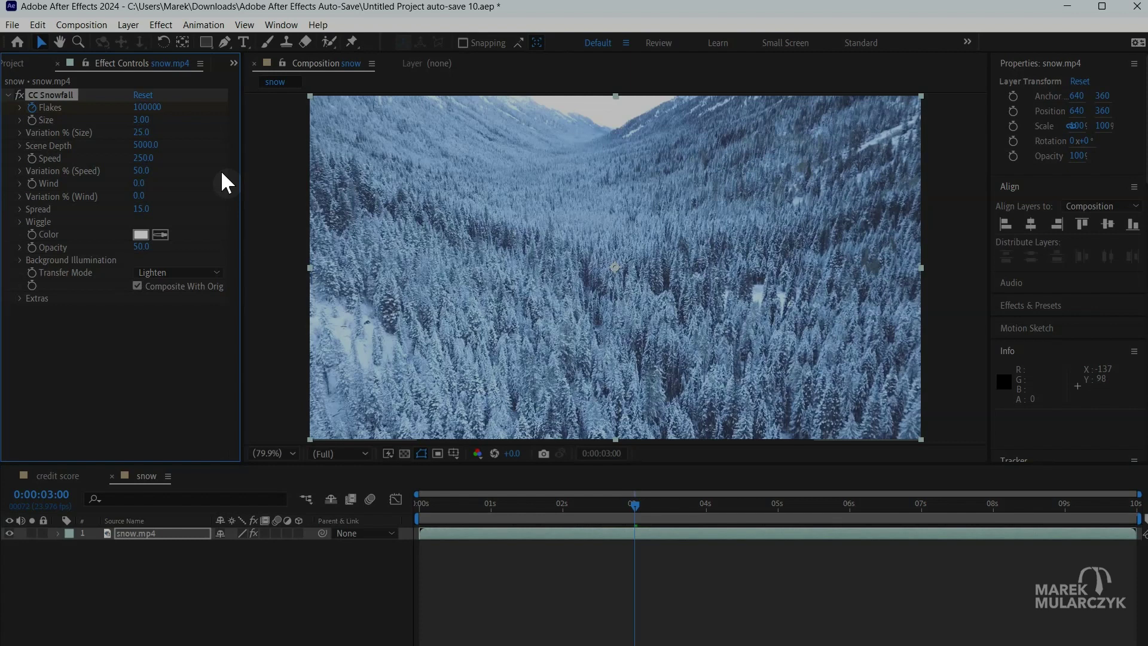
key("space")
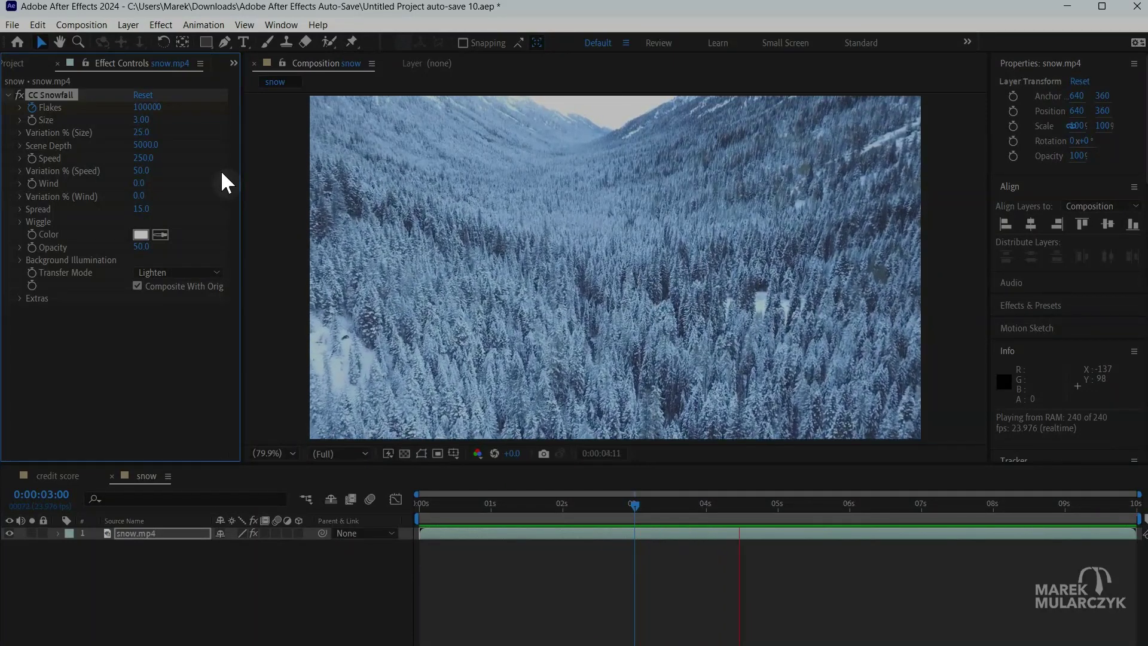
- View the composition at 100%, pan to the valley top, and replay the snowfall ramp from the start
left_click(290, 452)
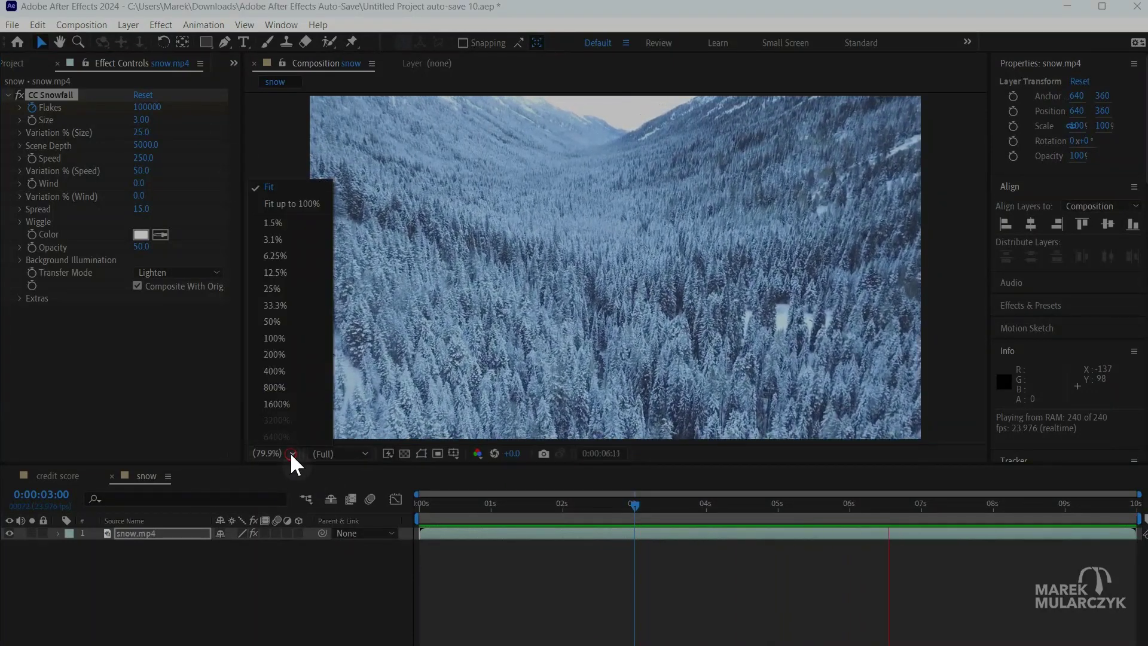
left_click(274, 338)
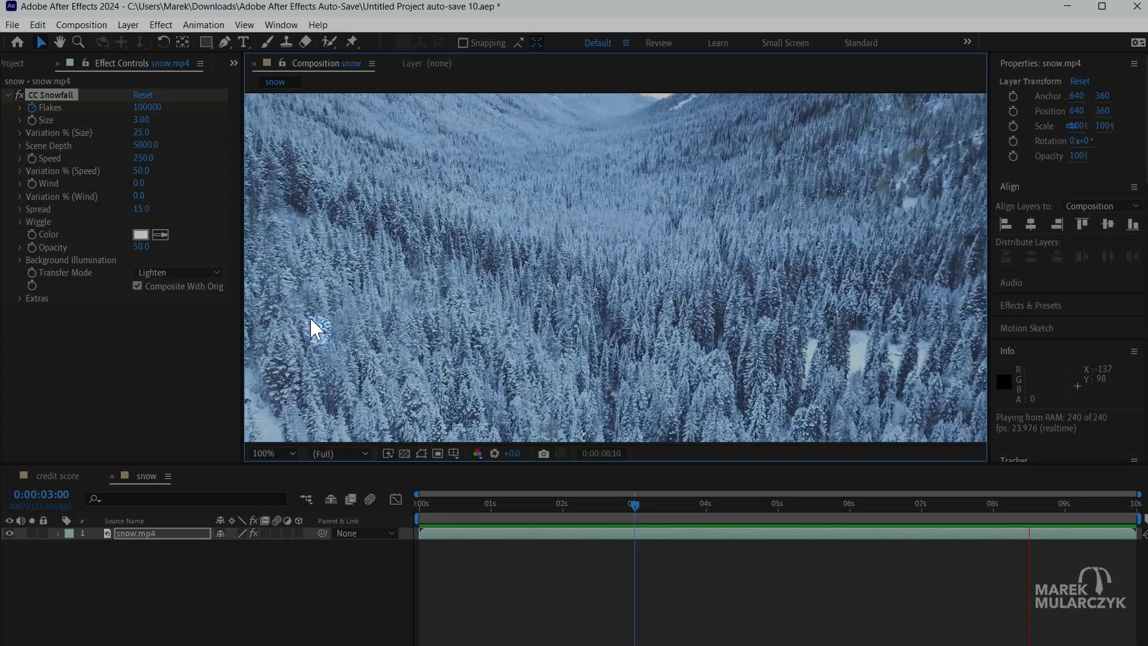
key("space")
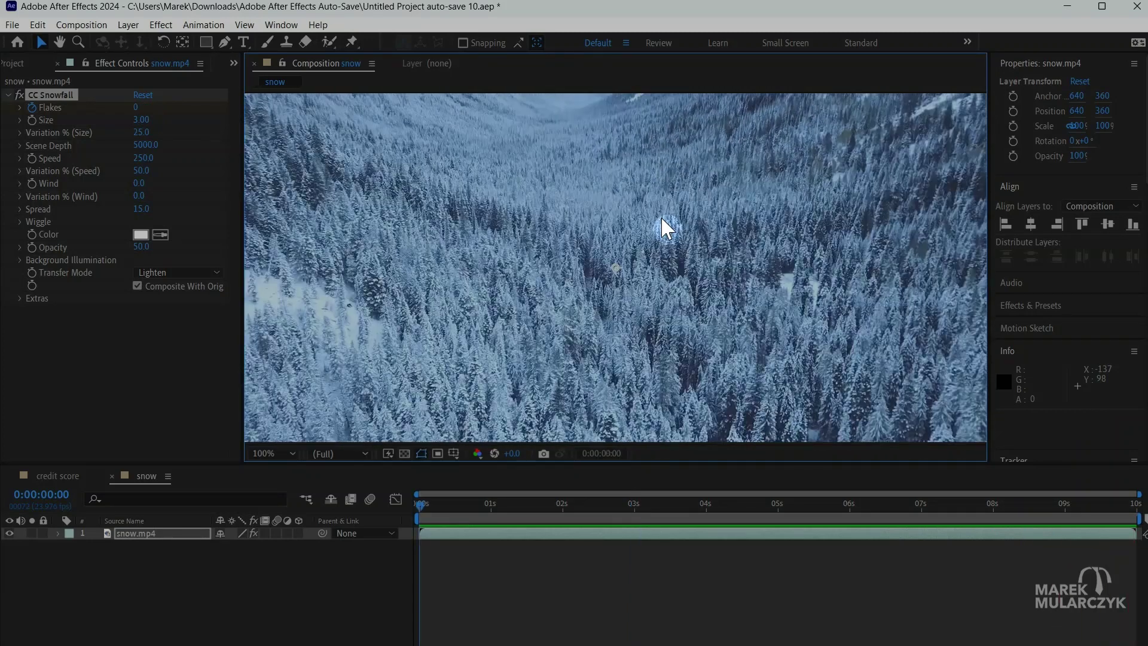
left_click_drag(626, 173, 626, 219)
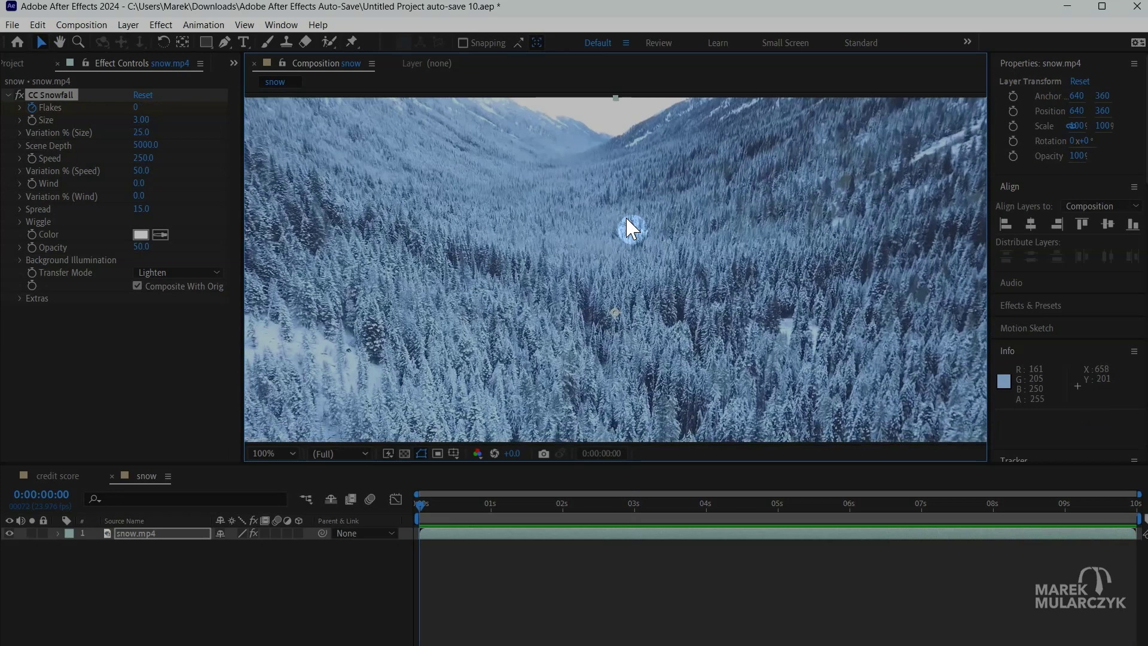
left_click(422, 504)
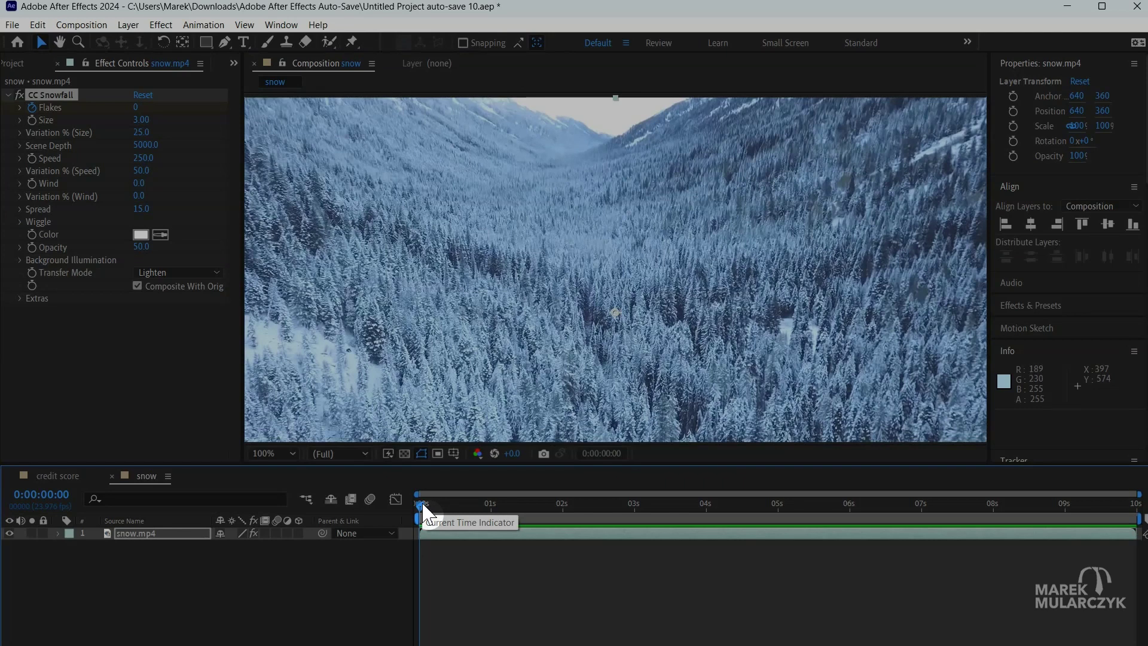
key("space")
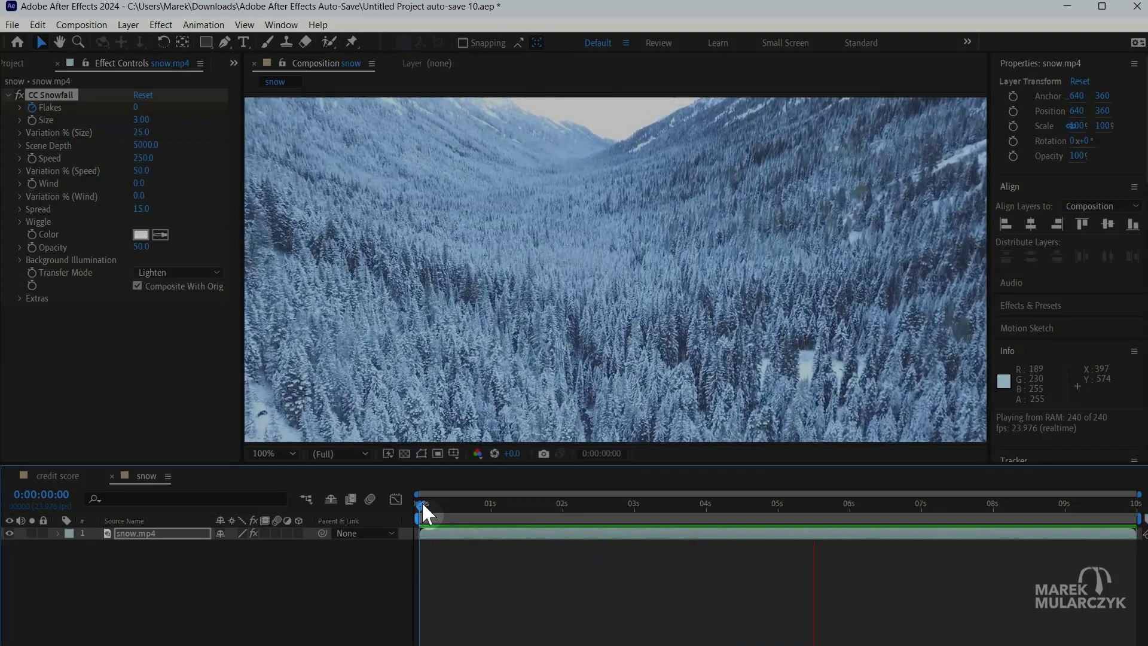
key("space")
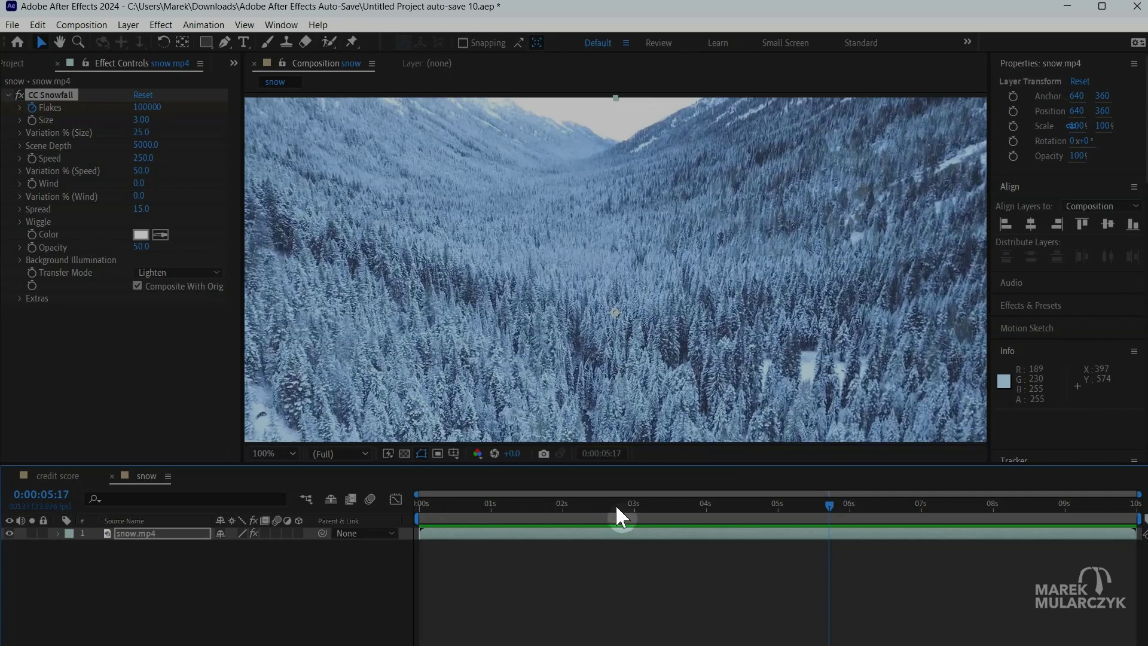
- At 7 seconds, set Flakes to 300000 and preview the heavier snowfall
left_click_drag(616, 506, 921, 508)
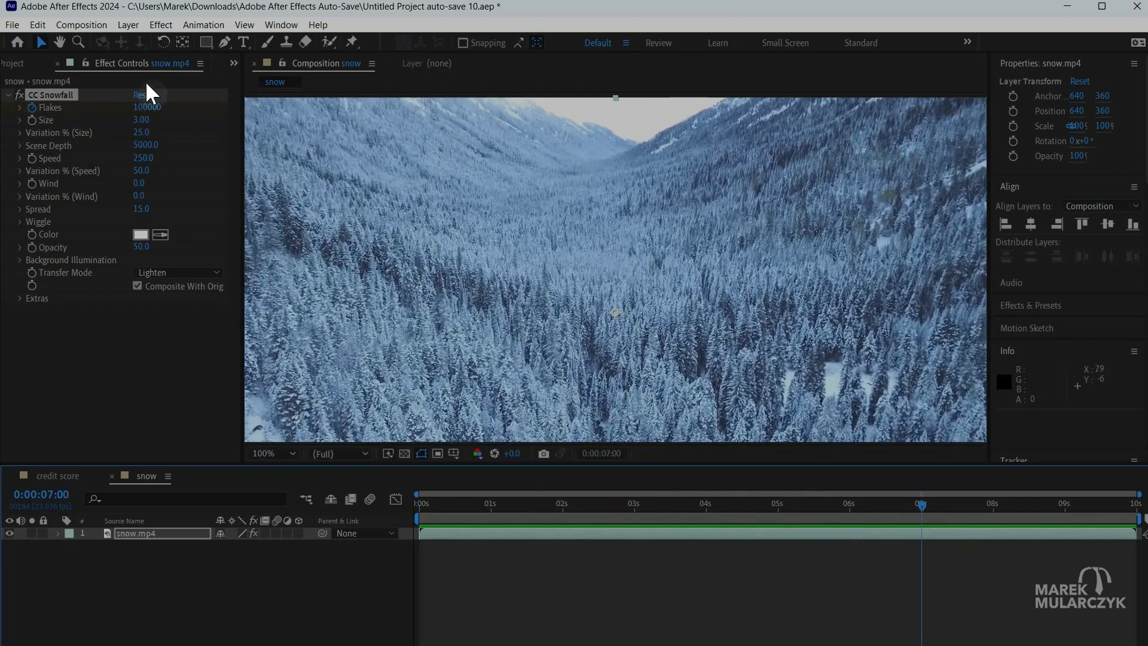
left_click(148, 108)
type("10000")
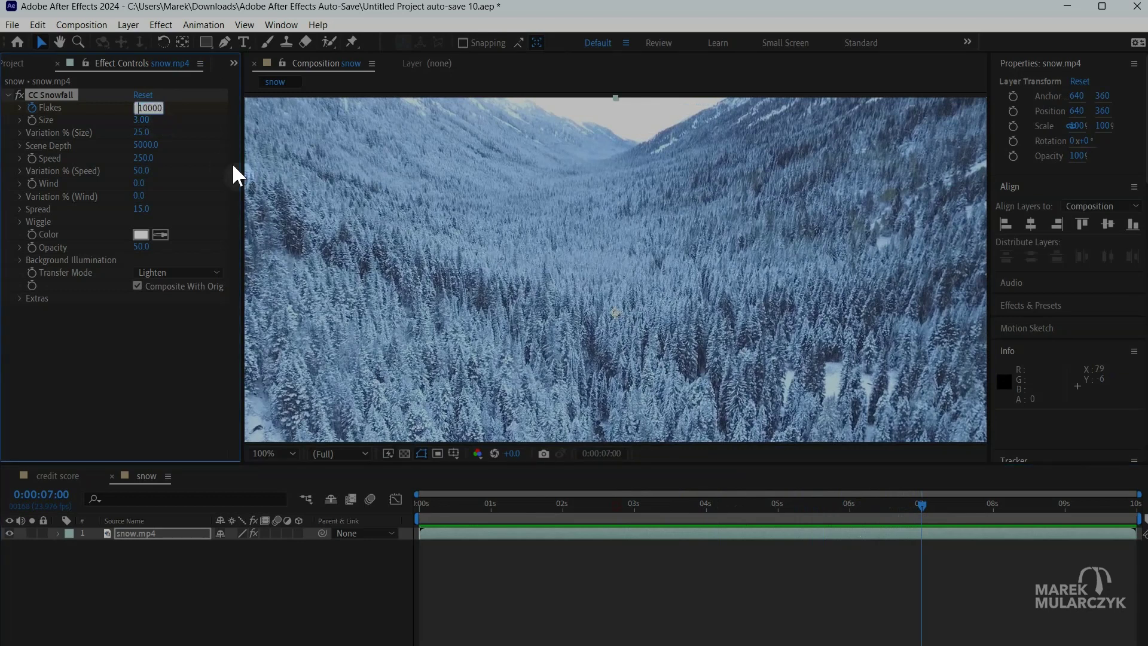
type("30")
key("Return")
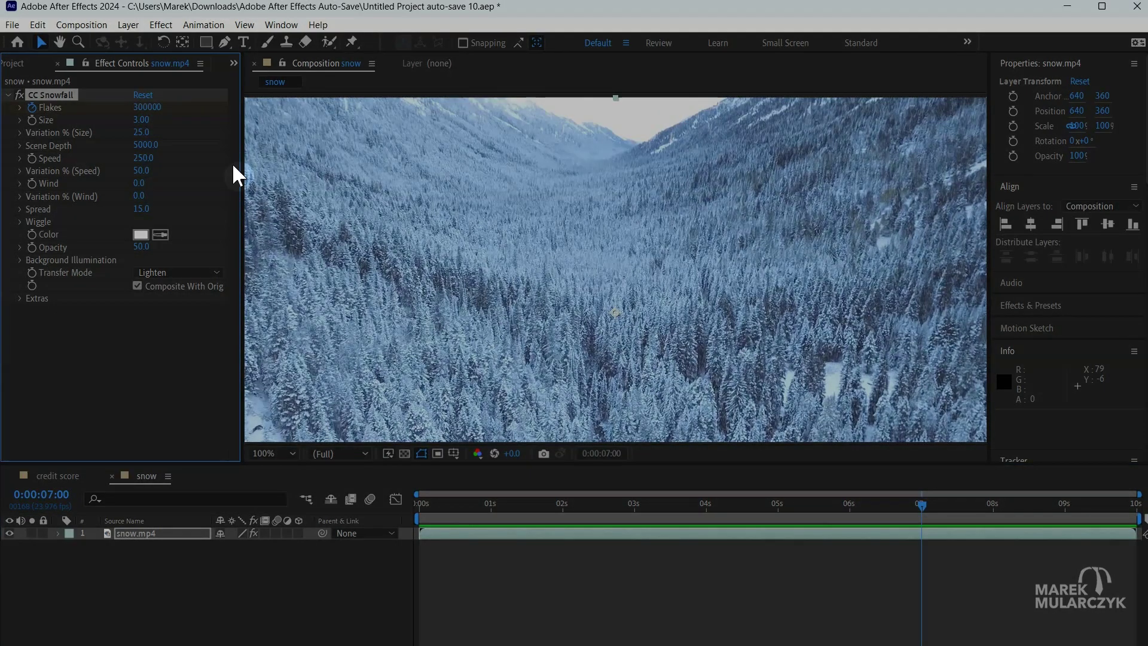
key("space")
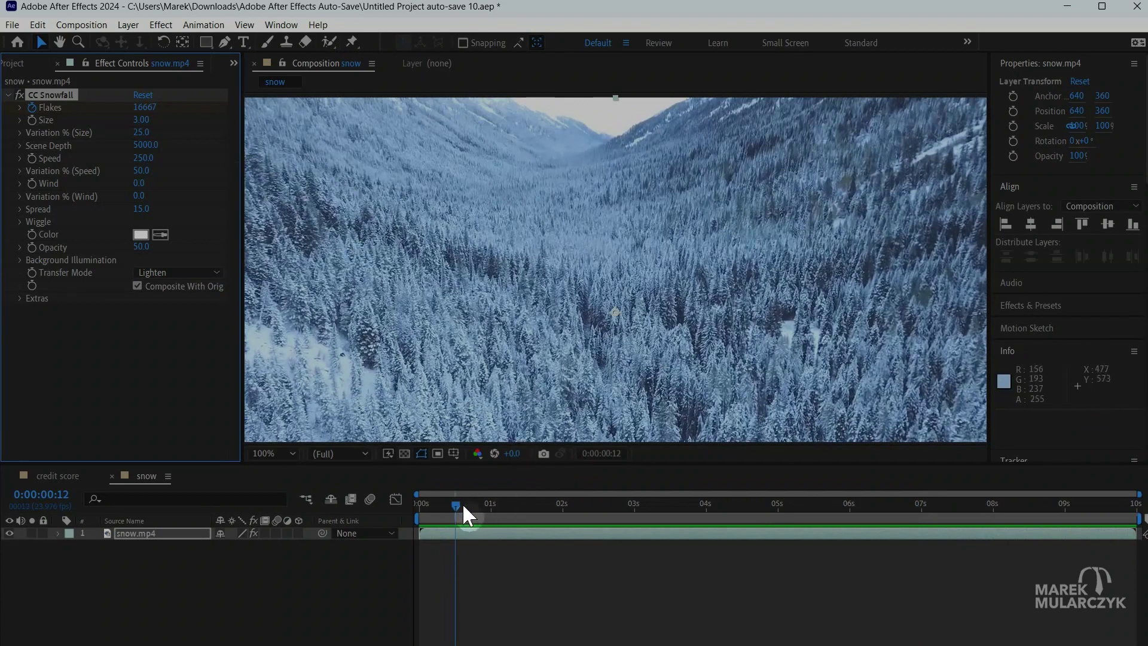
- Keyframe the flake Size near the start, make it 5 at 4 seconds, and preview
left_click_drag(455, 506, 492, 508)
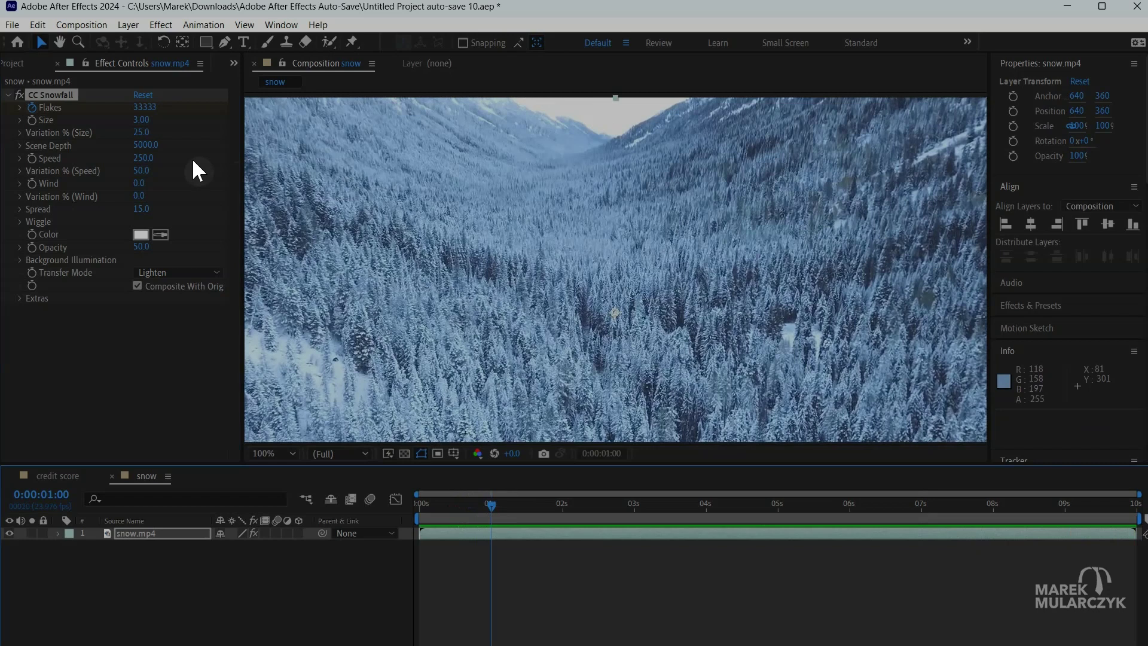
left_click(32, 119)
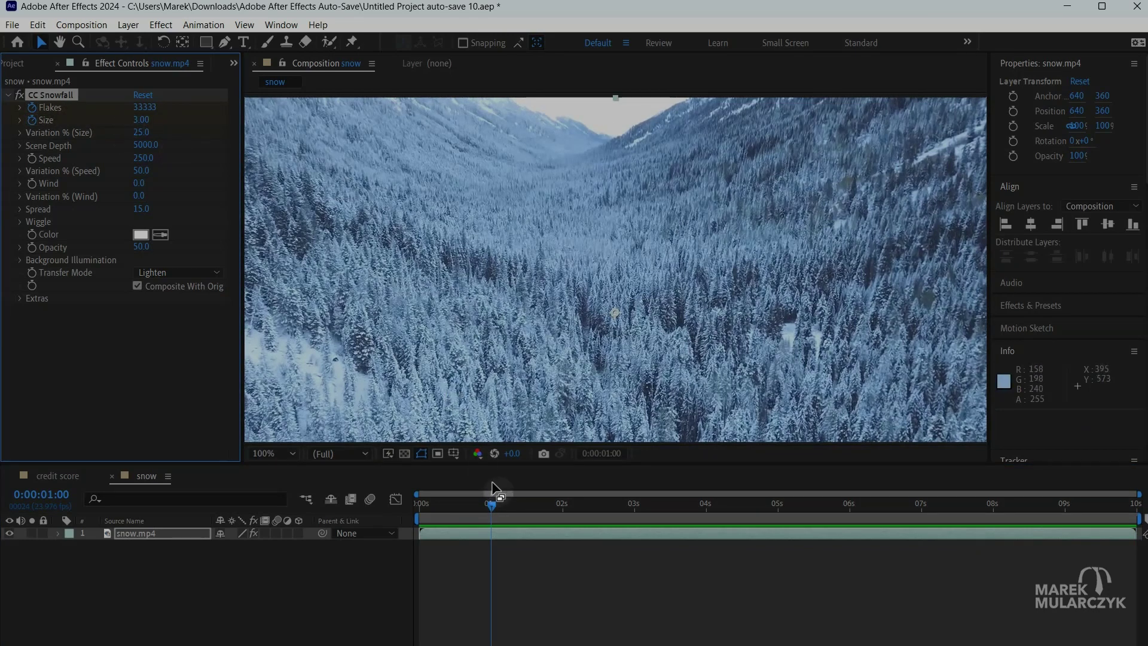
left_click_drag(492, 506, 709, 516)
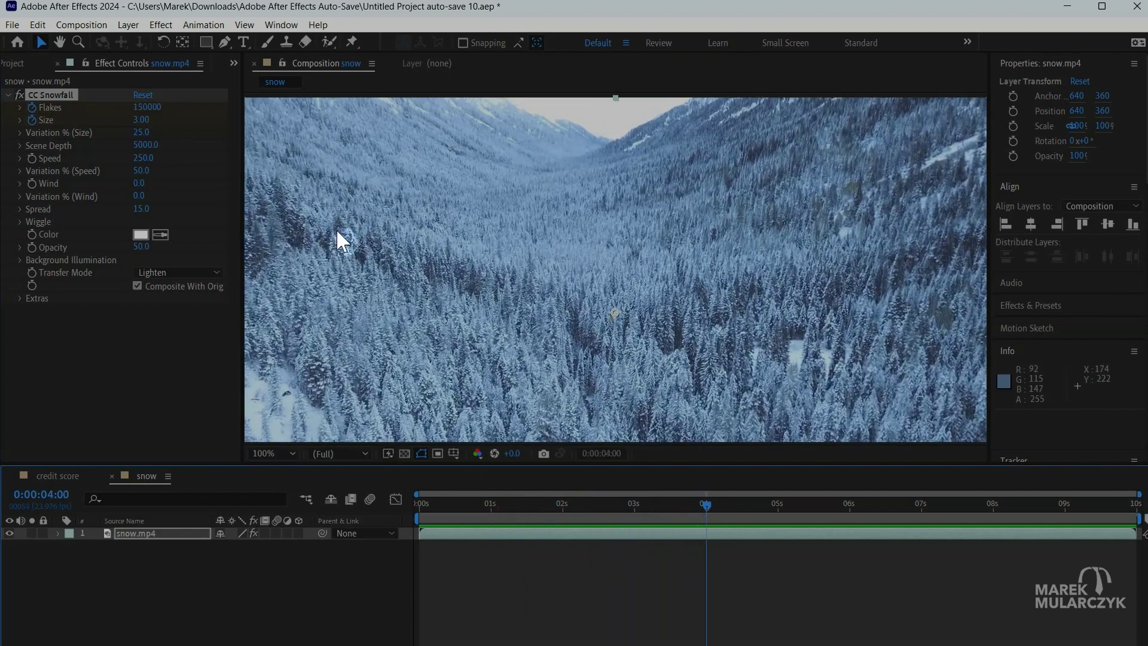
left_click(144, 119)
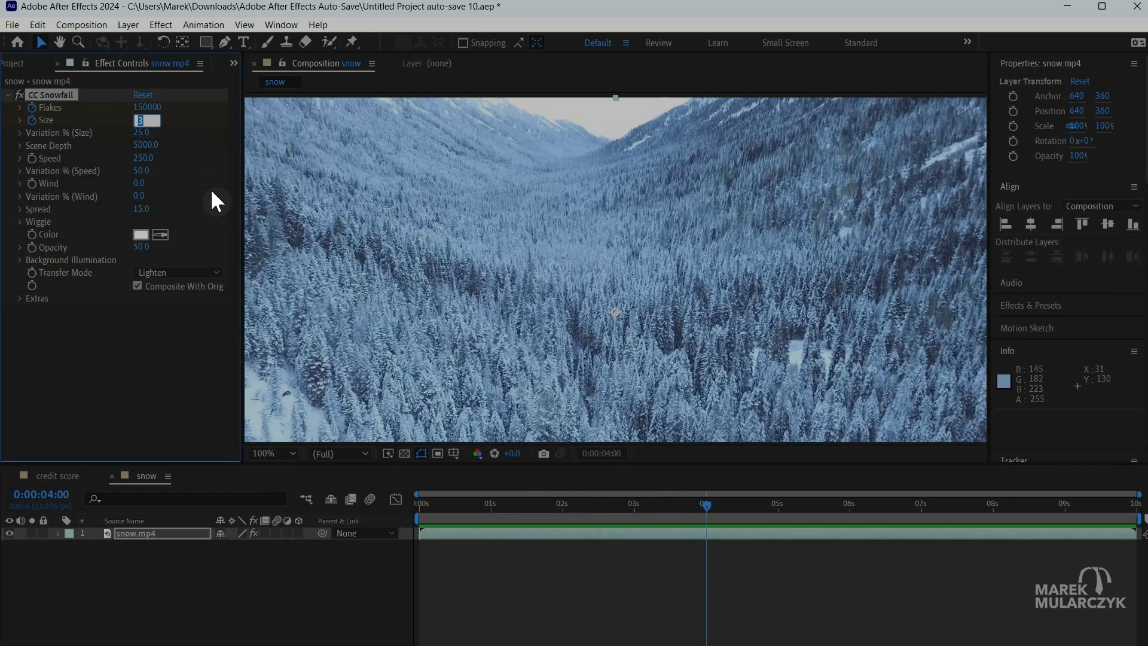
type("5")
key("Return")
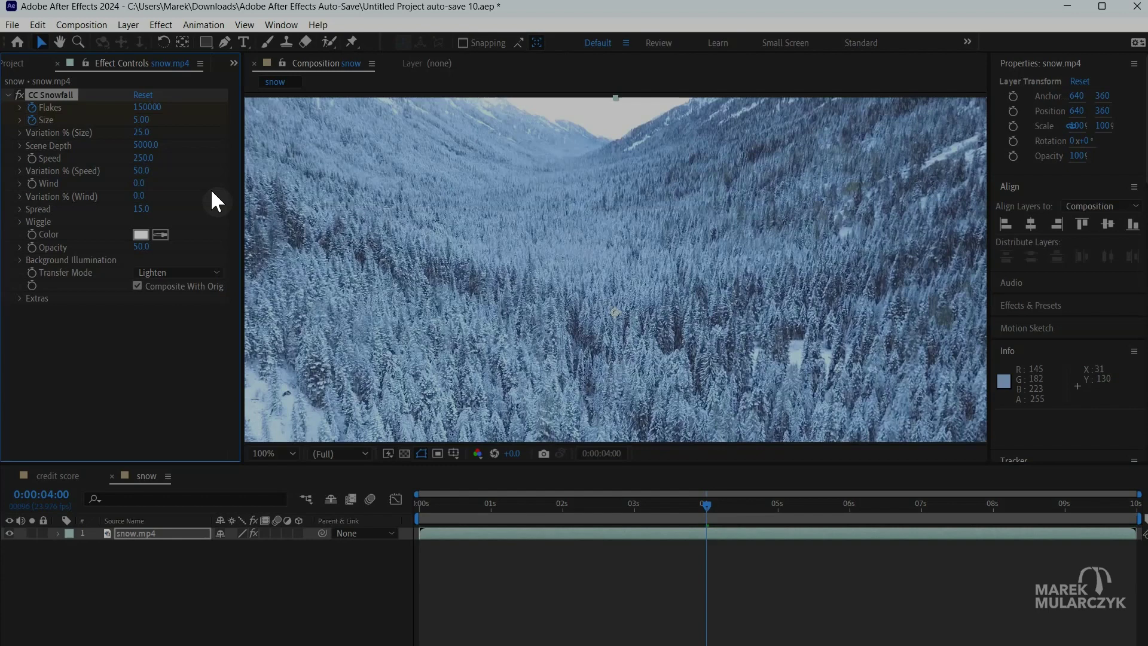
key("space")
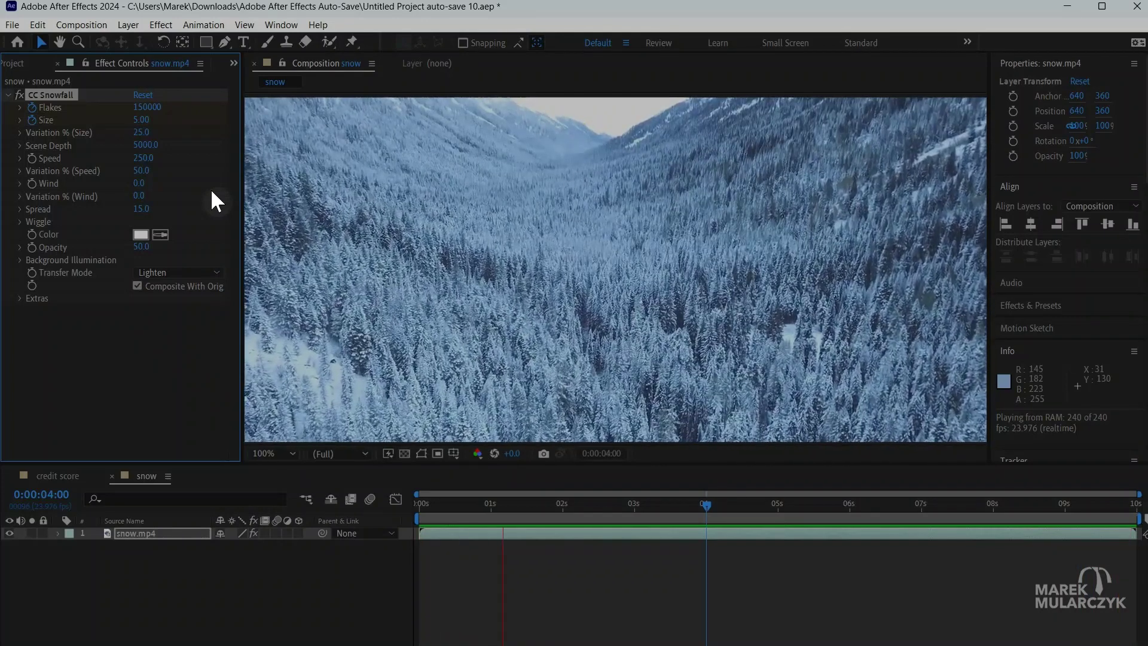
key("space")
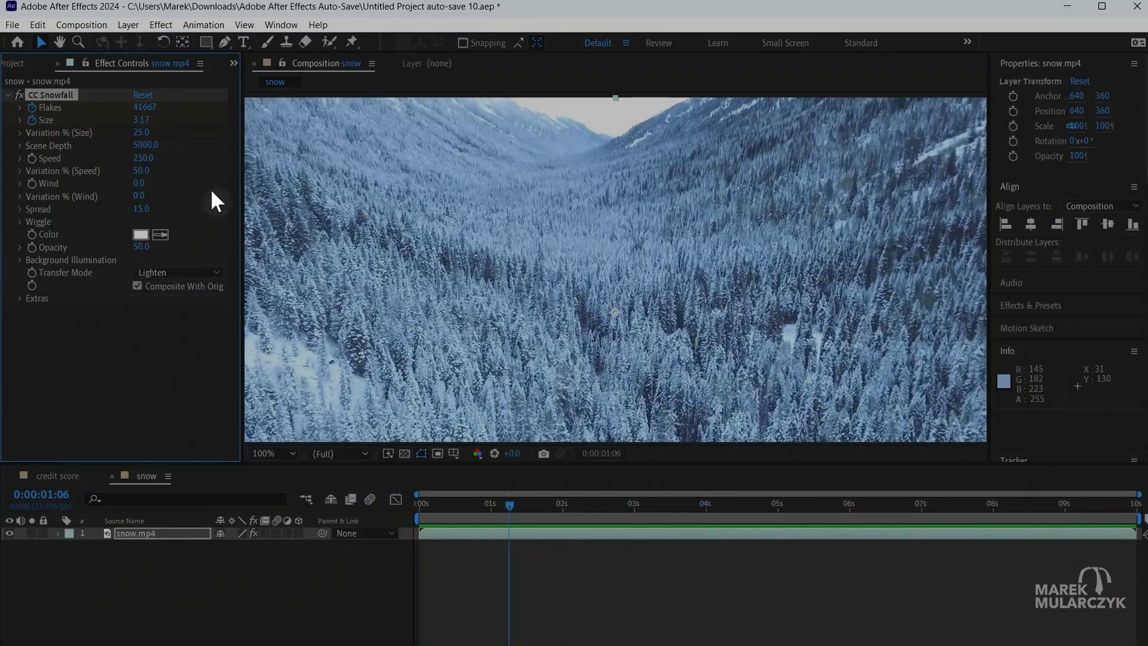
- Reveal snow.mp4's keyframed Flakes and Size with U, then preview the animation
left_click(153, 532)
key("u")
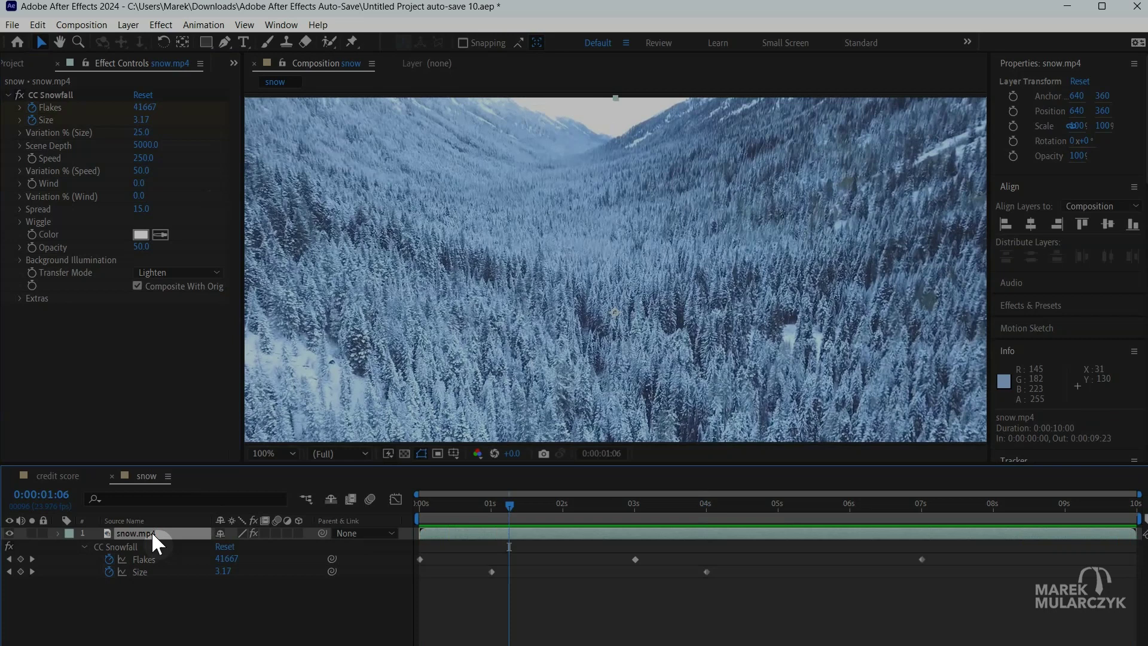
key("space")
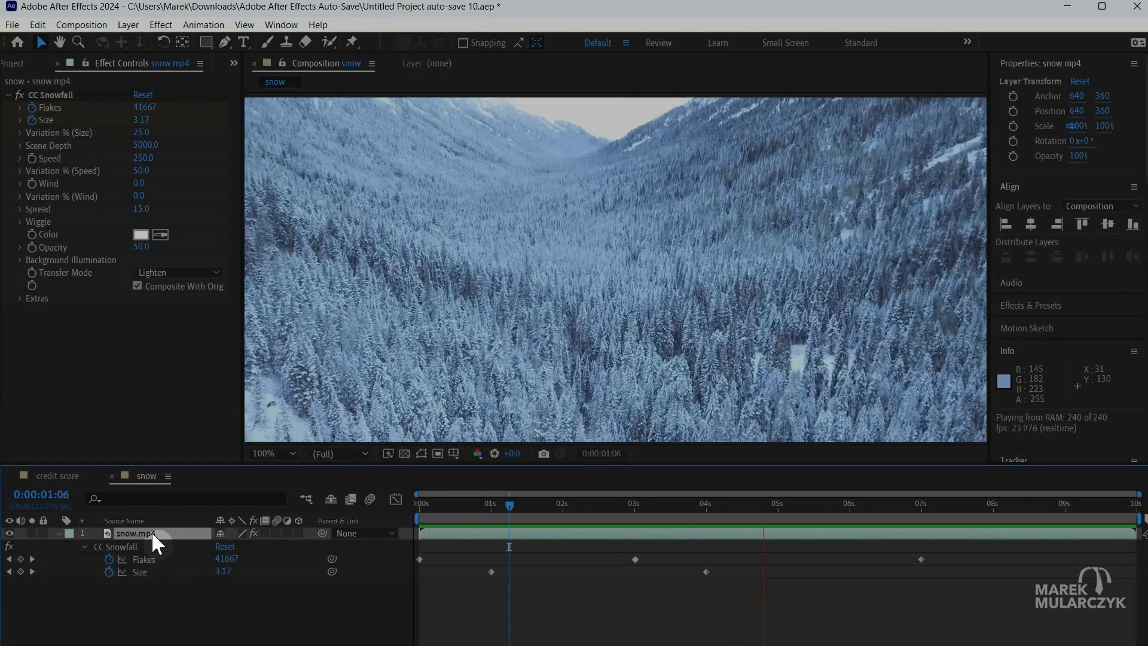
key("space")
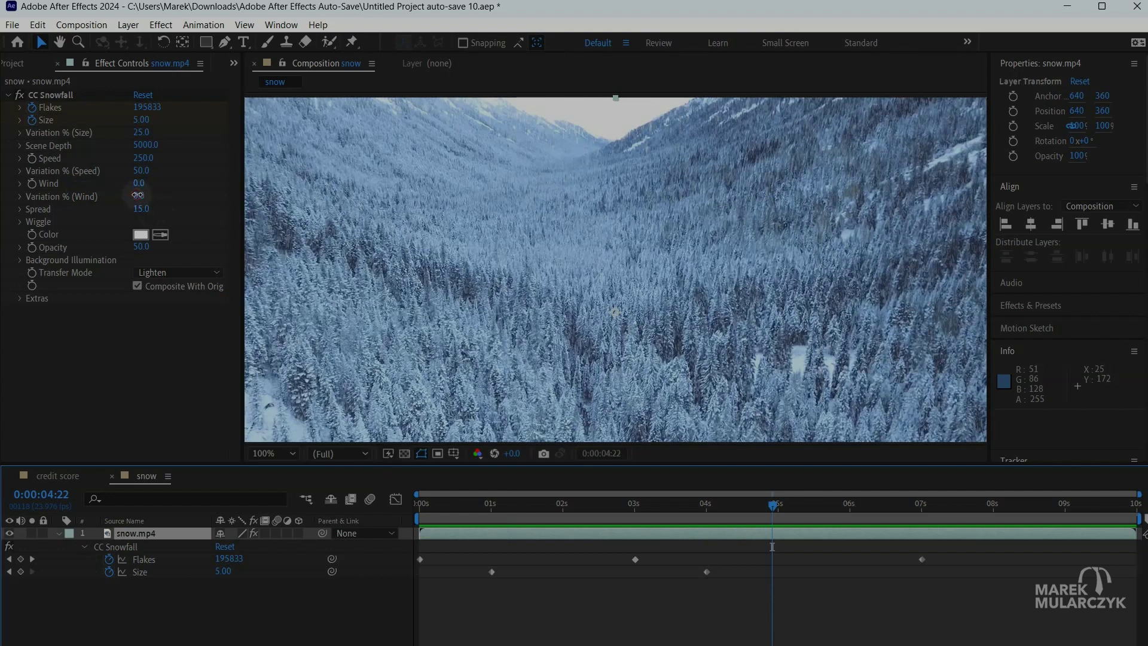
- Raise the CC Snowfall Wind Variation % to 13 and preview the drifting snow
left_click_drag(139, 195, 144, 194)
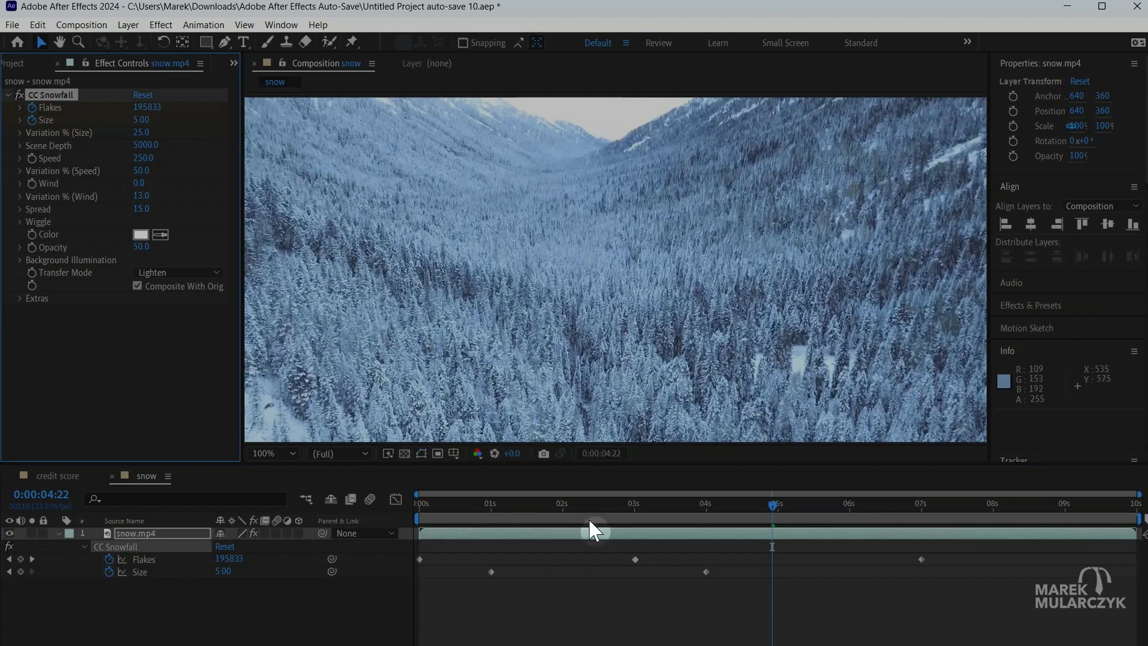
key("space")
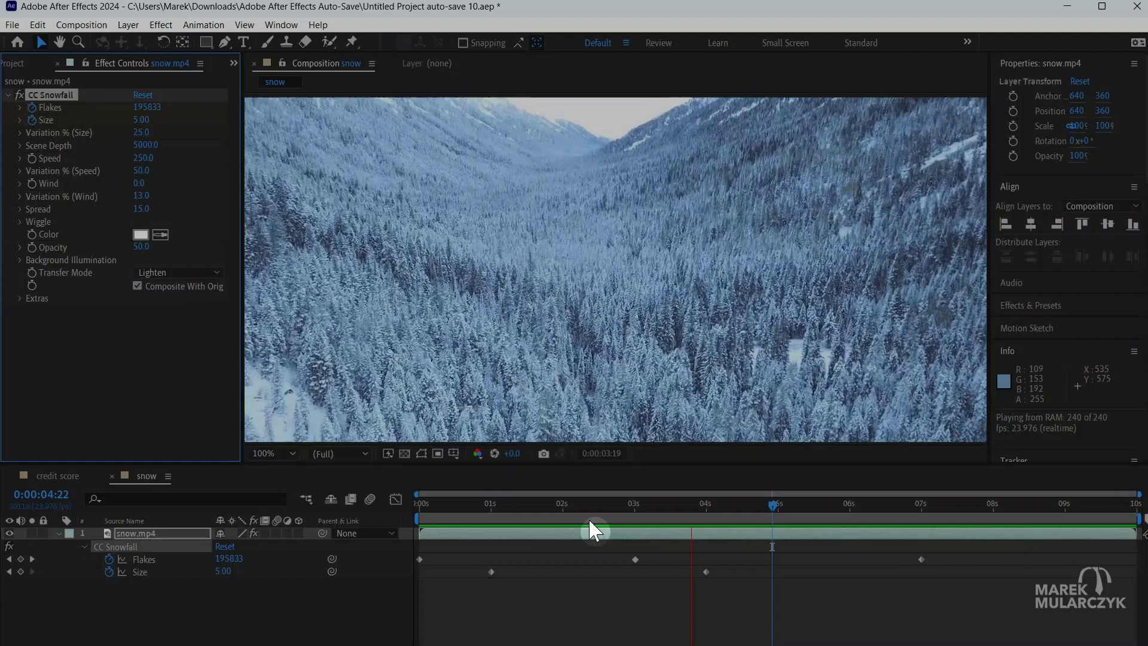
key("space")
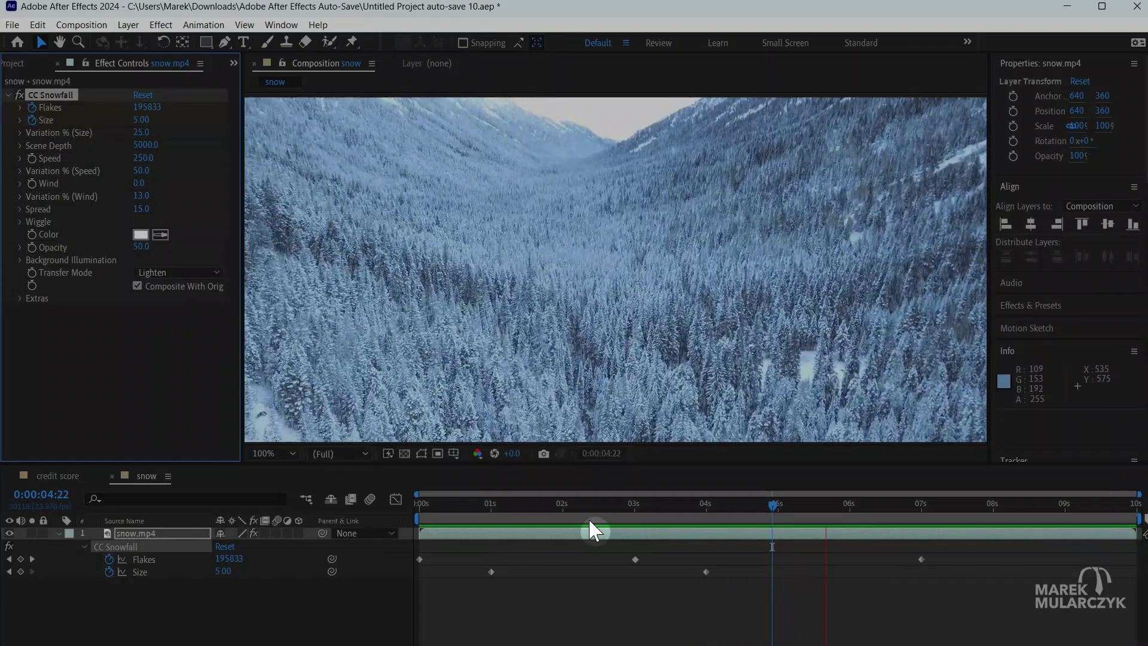
- Fit the composition in the viewer and create an empty text layer over the footage
left_click(293, 452)
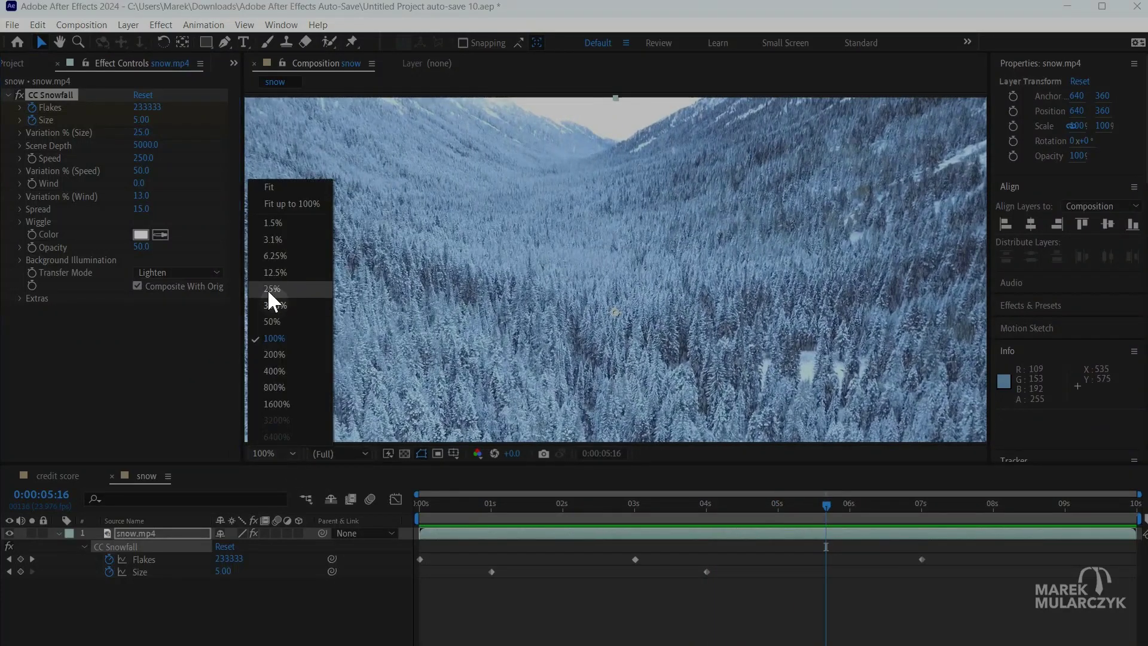
left_click(269, 180)
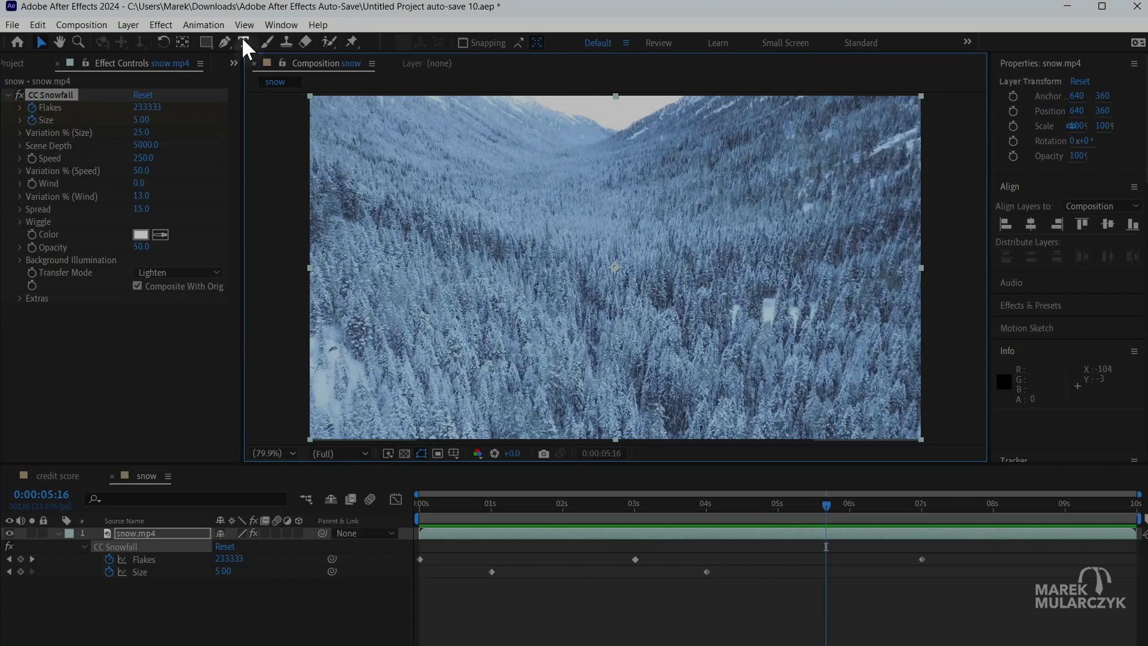
left_click(243, 42)
left_click(554, 240)
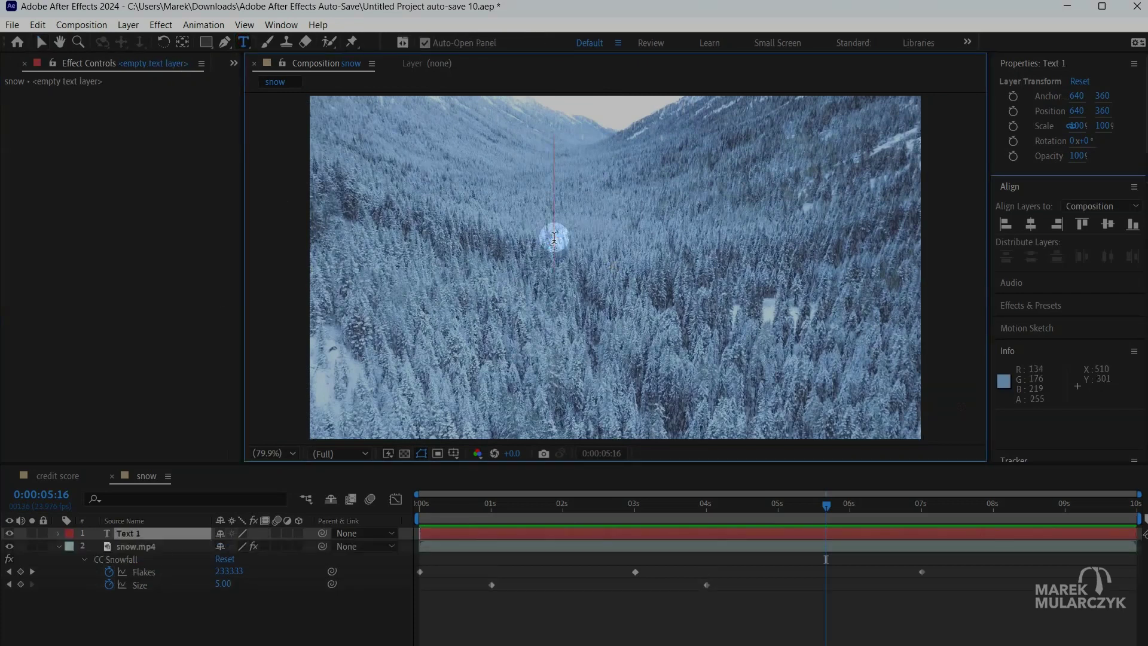
- Type 'Merry Christmas' and shrink the font from 207 px to 159 px
type("Merry")
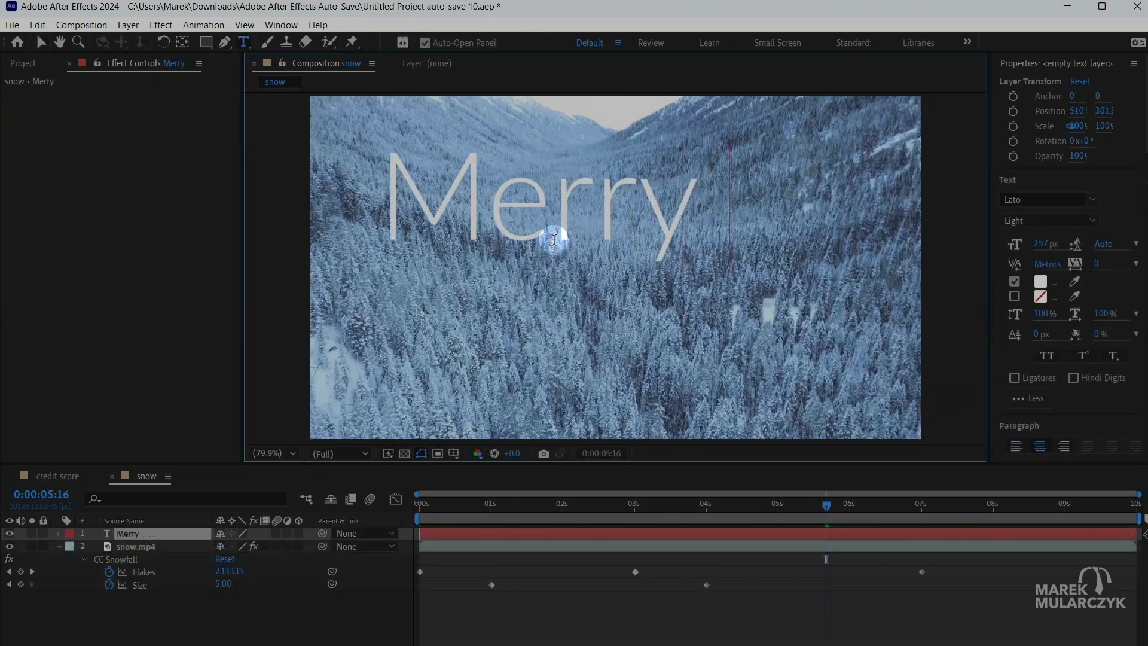
type(" Christmas")
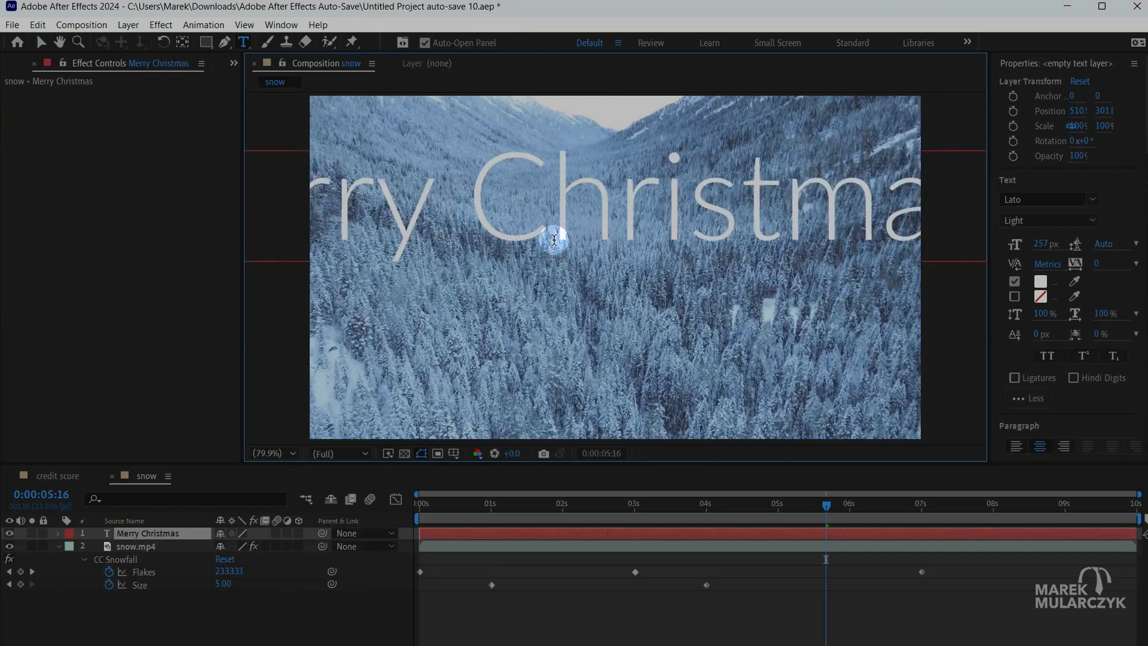
key("Return")
type("v")
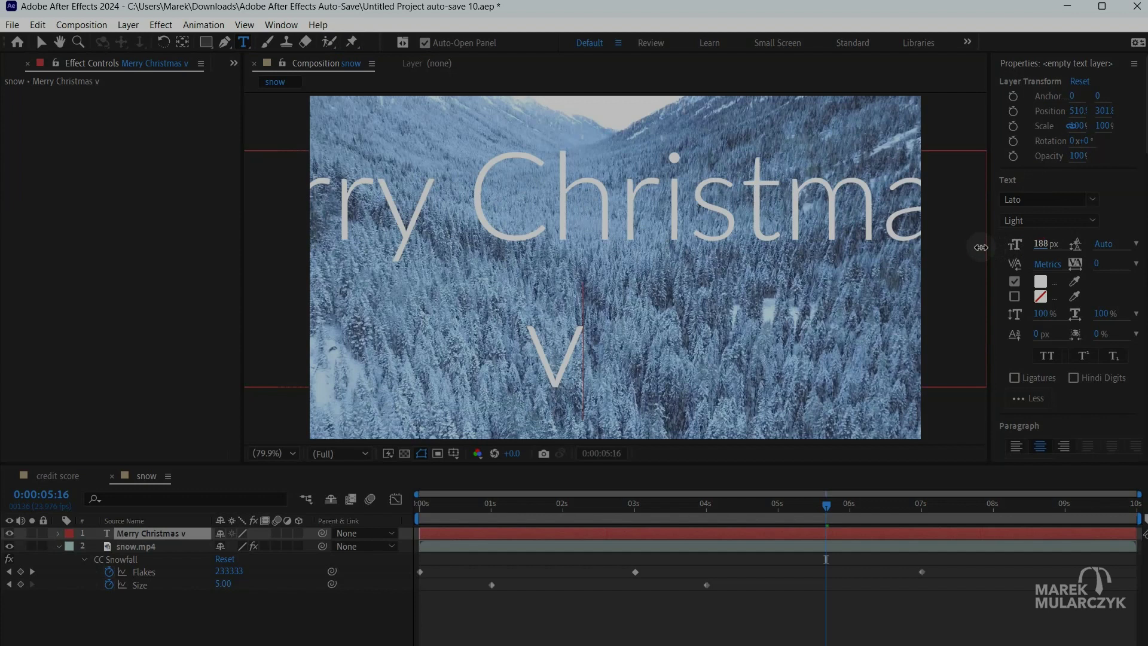
left_click_drag(963, 247, 959, 247)
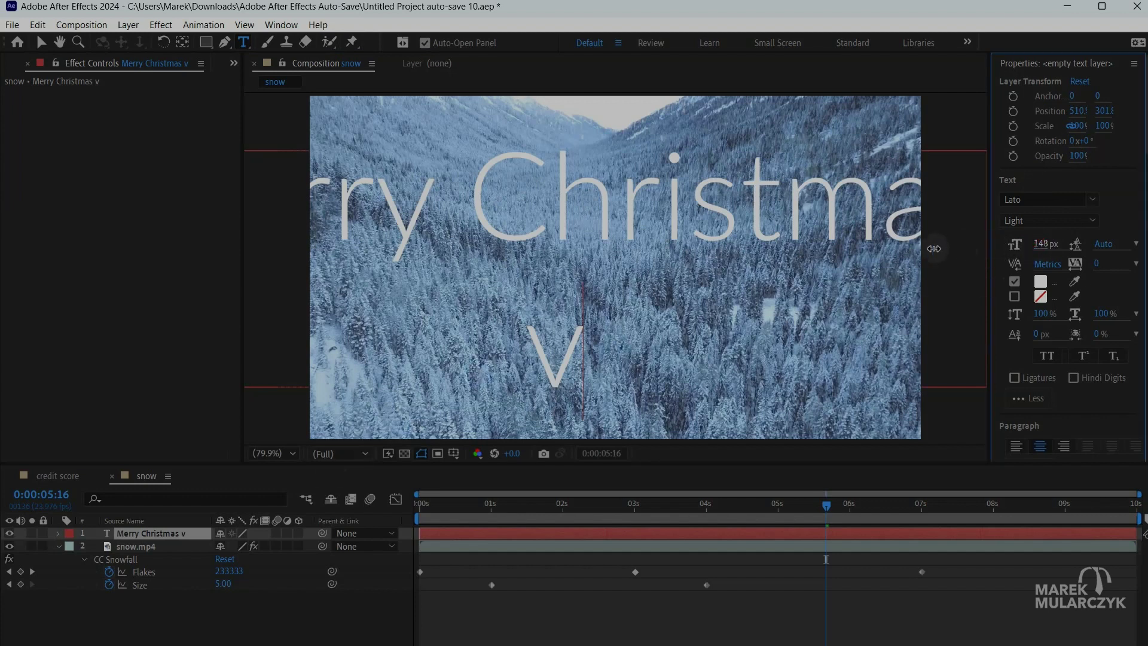
left_click(741, 215)
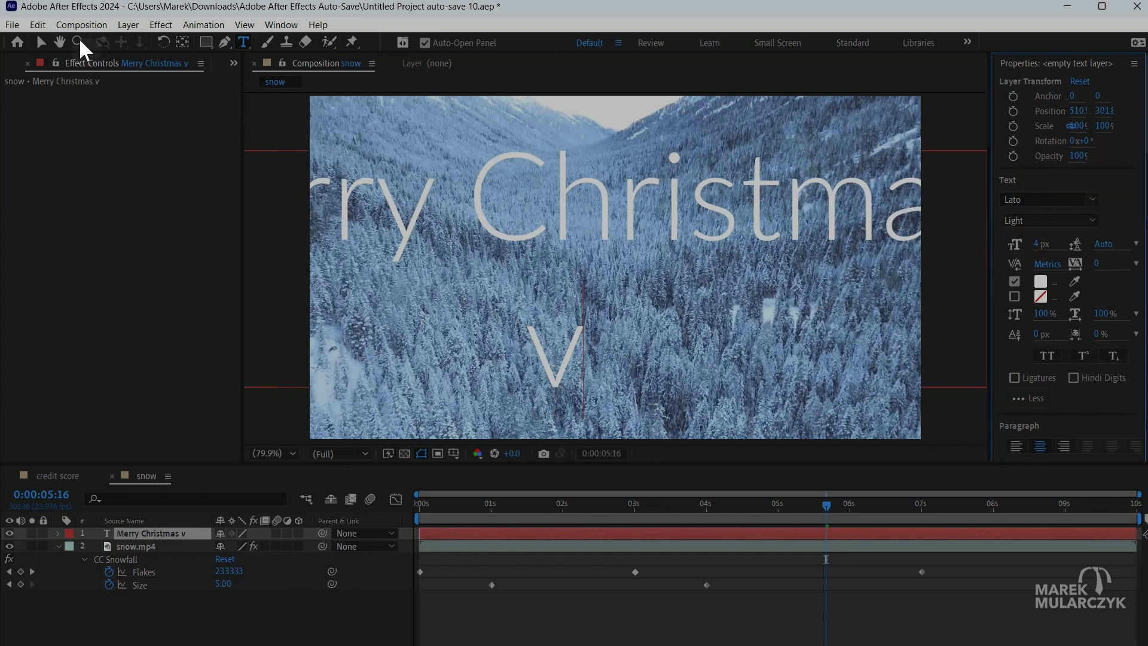
left_click(39, 43)
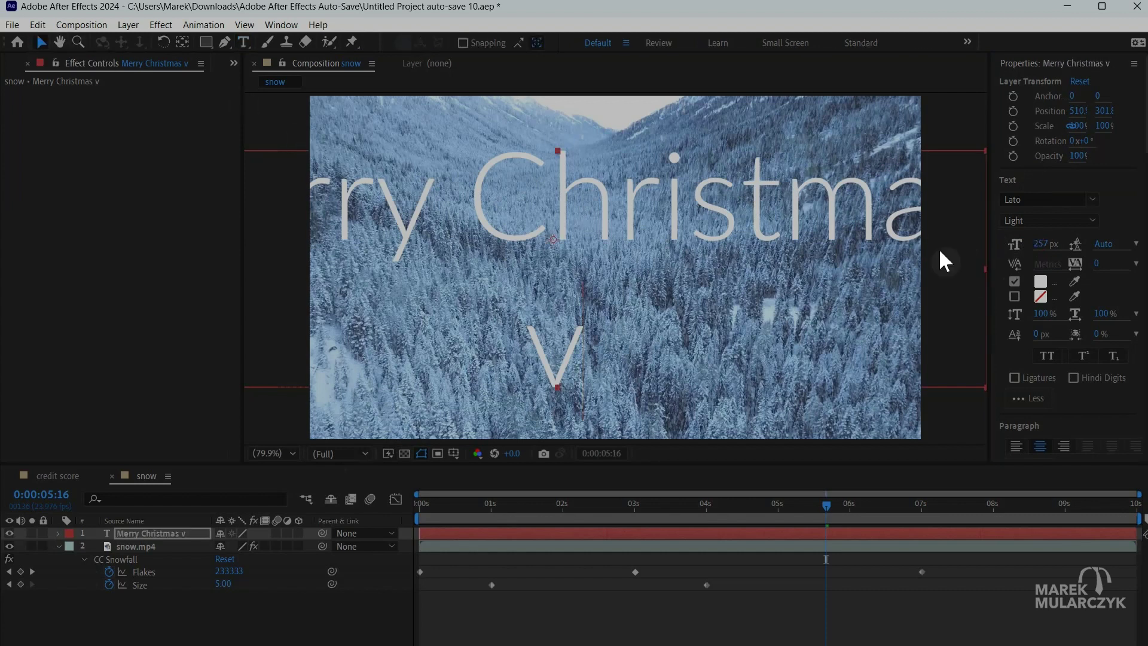
left_click_drag(1039, 245, 964, 246)
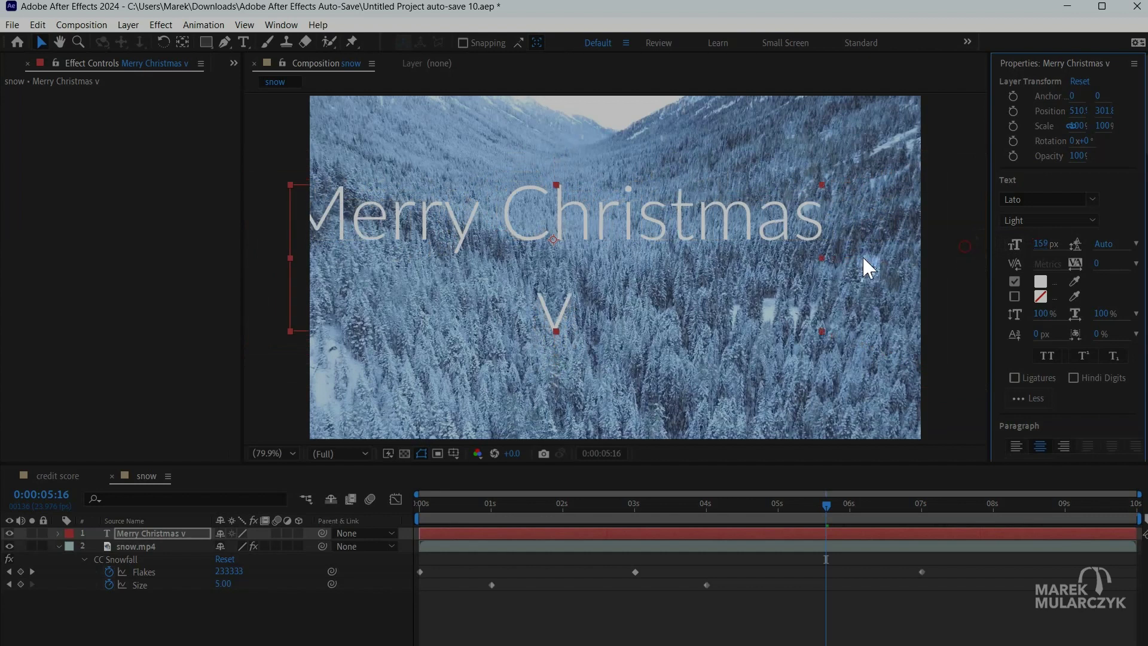
- Delete the stray 'v' and drag the text up and right across the upper forest
double_click(554, 317)
left_click(573, 311)
key("BackSpace")
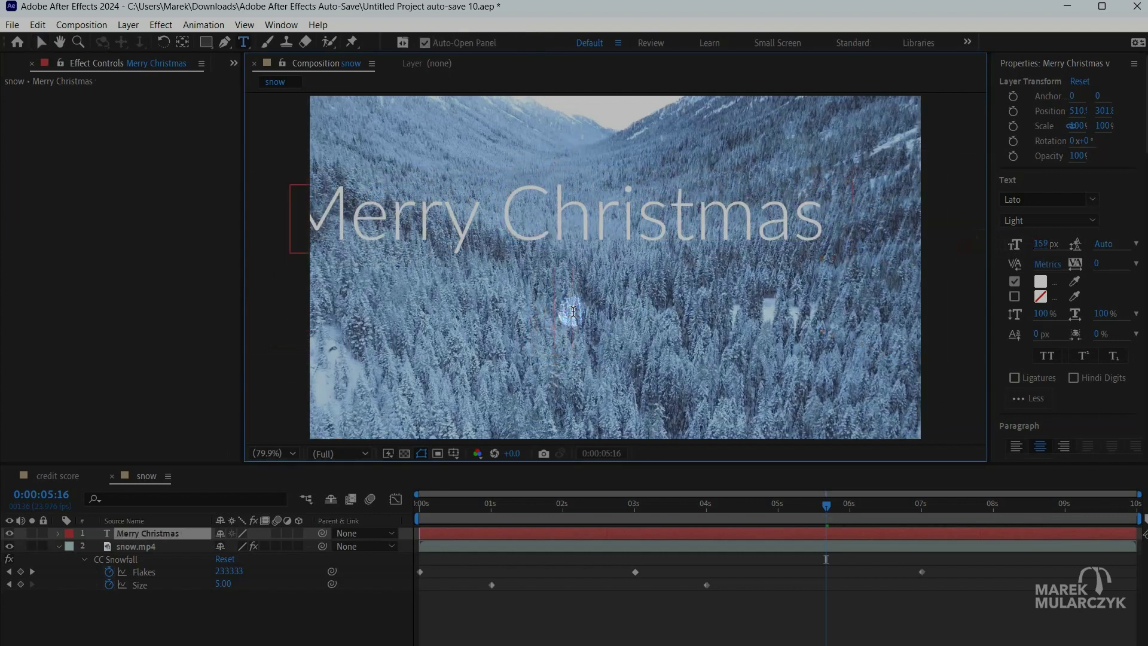
key("Escape")
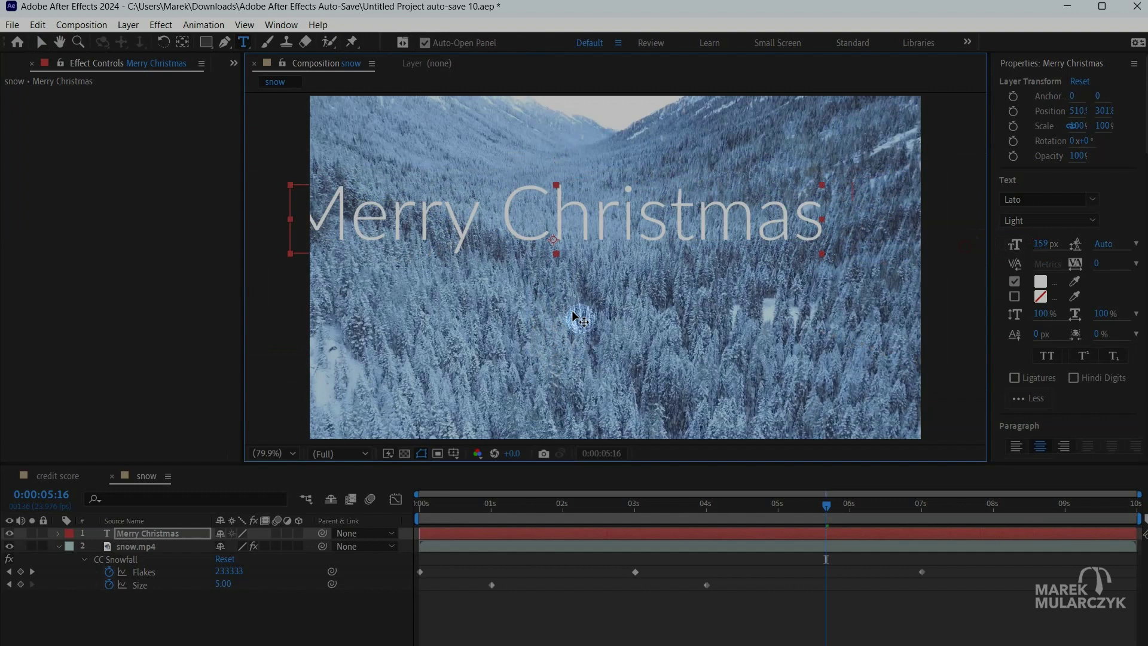
key("v")
left_click_drag(629, 250, 702, 212)
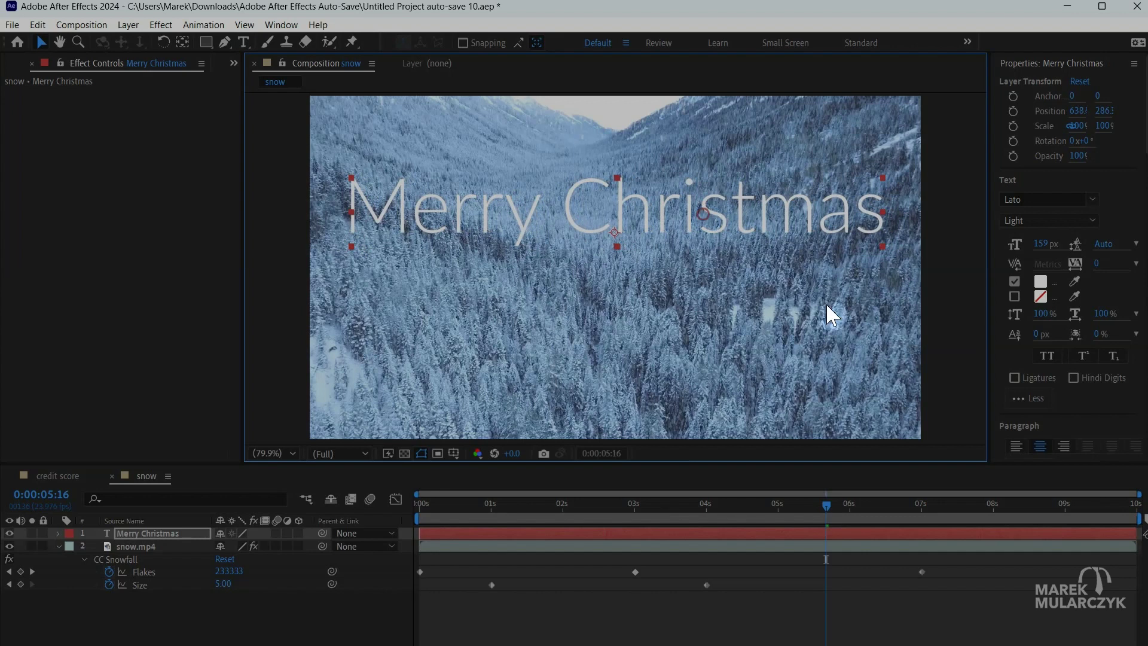
- Reduce the Merry Christmas font size toward 140 px
scroll(993, 356, "down", 10)
scroll(1004, 254, "up", 5)
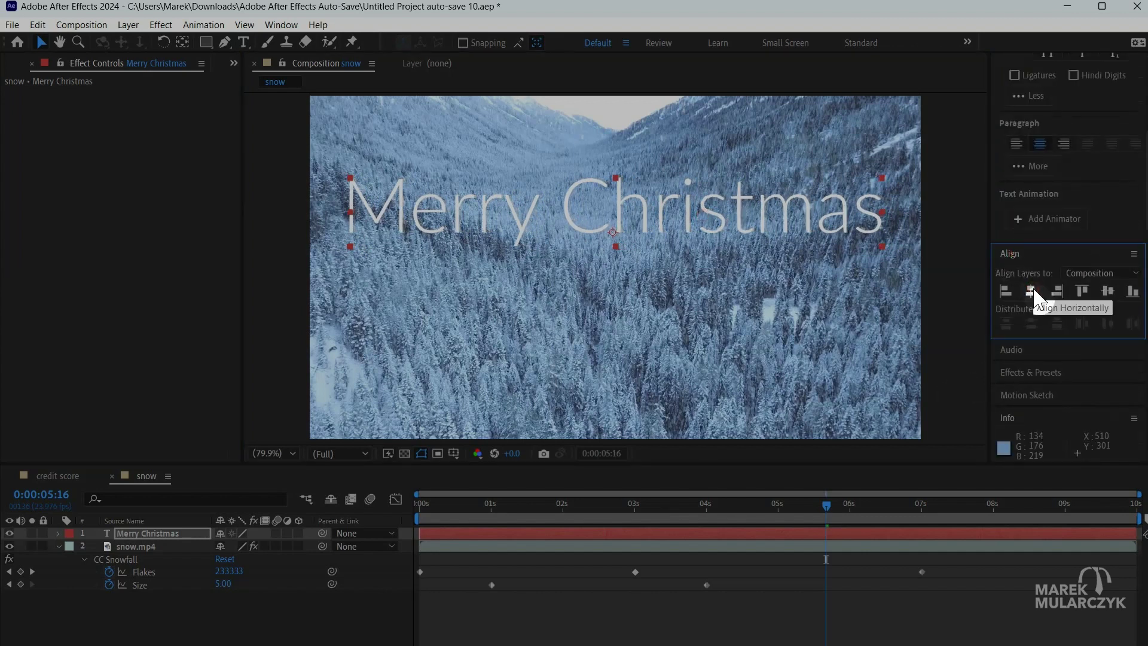
scroll(1033, 287, "up", 5)
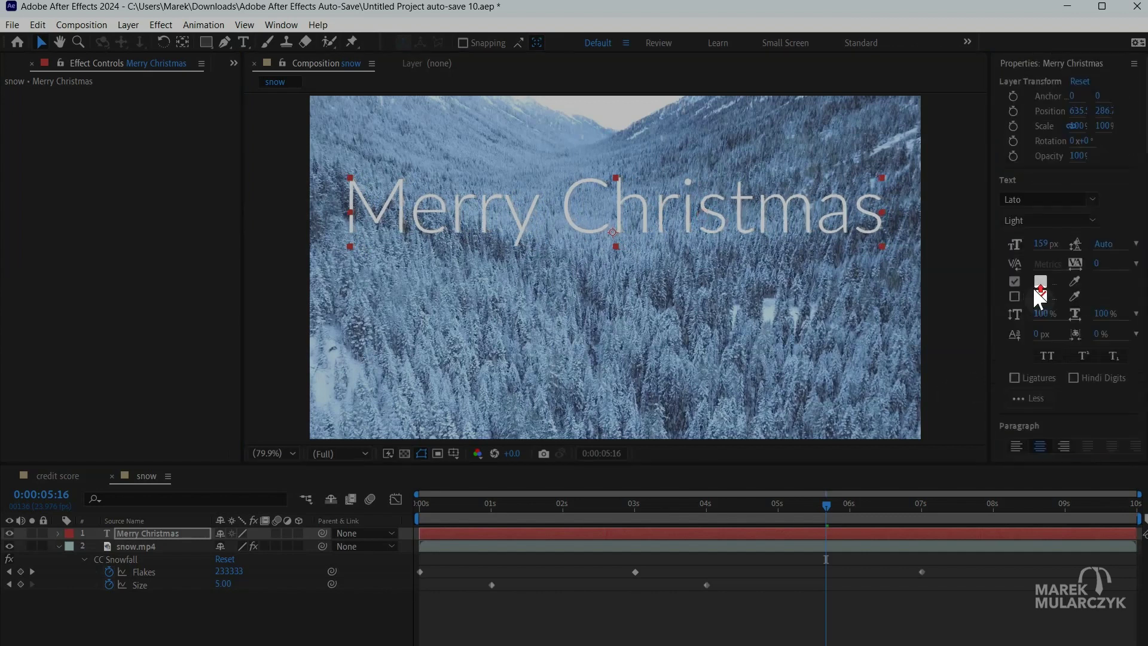
left_click(1040, 242)
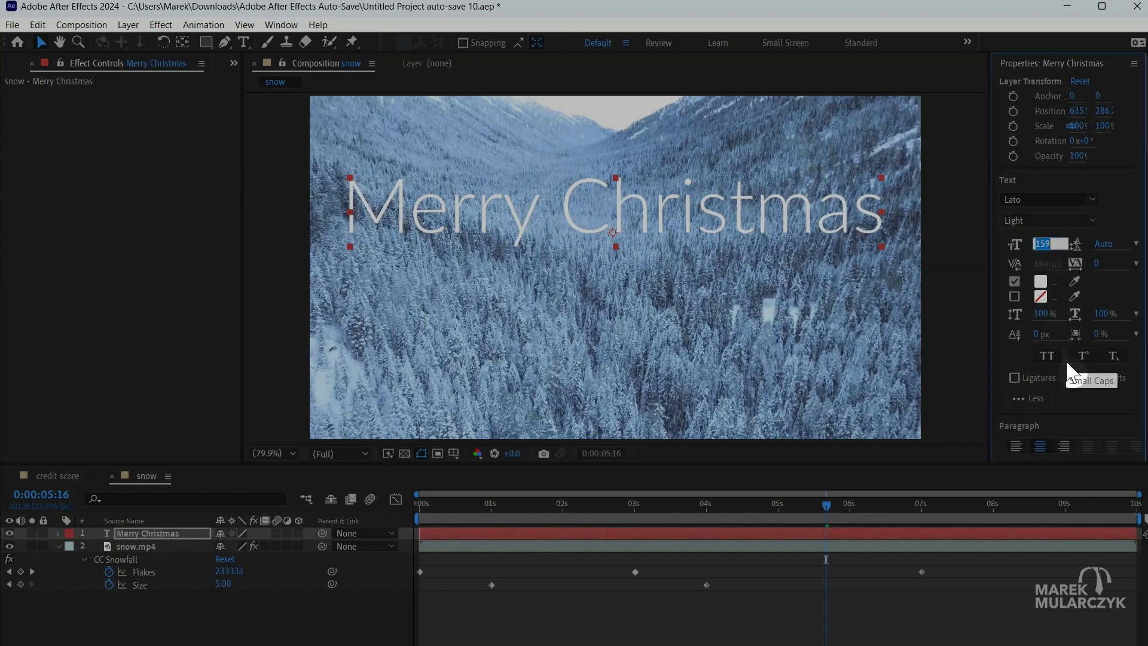
key("shift+Down")
key("Down")
key("Down")
key("Down")
key("Down")
key("Down")
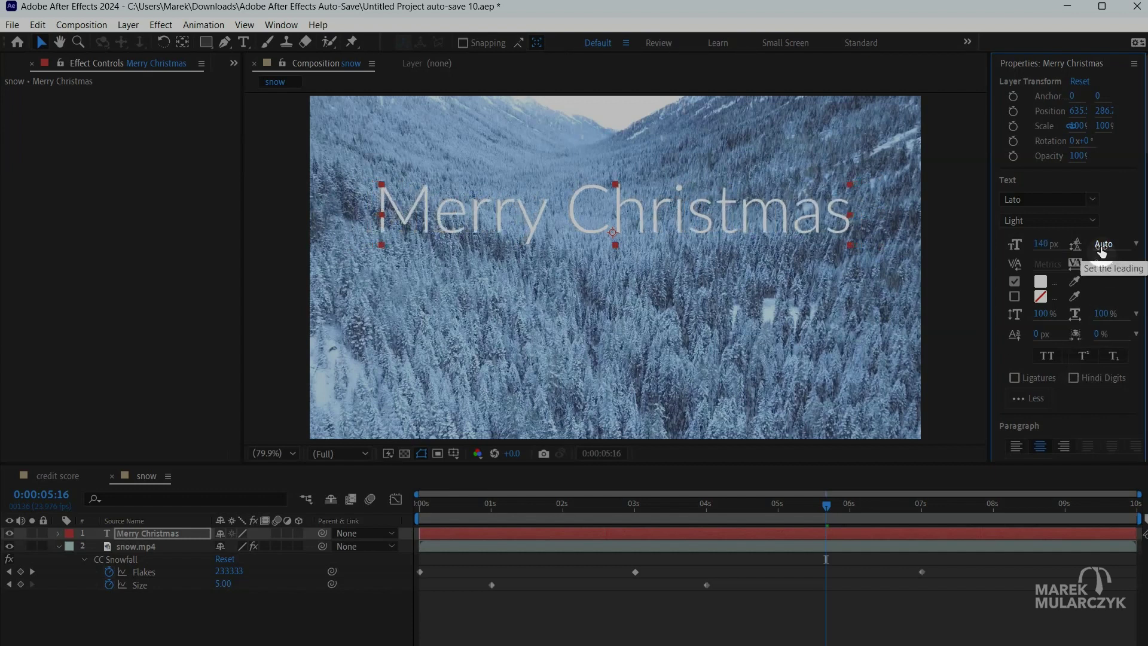
- Change the font style from Lato Light to Lato Thin
left_click(1090, 221)
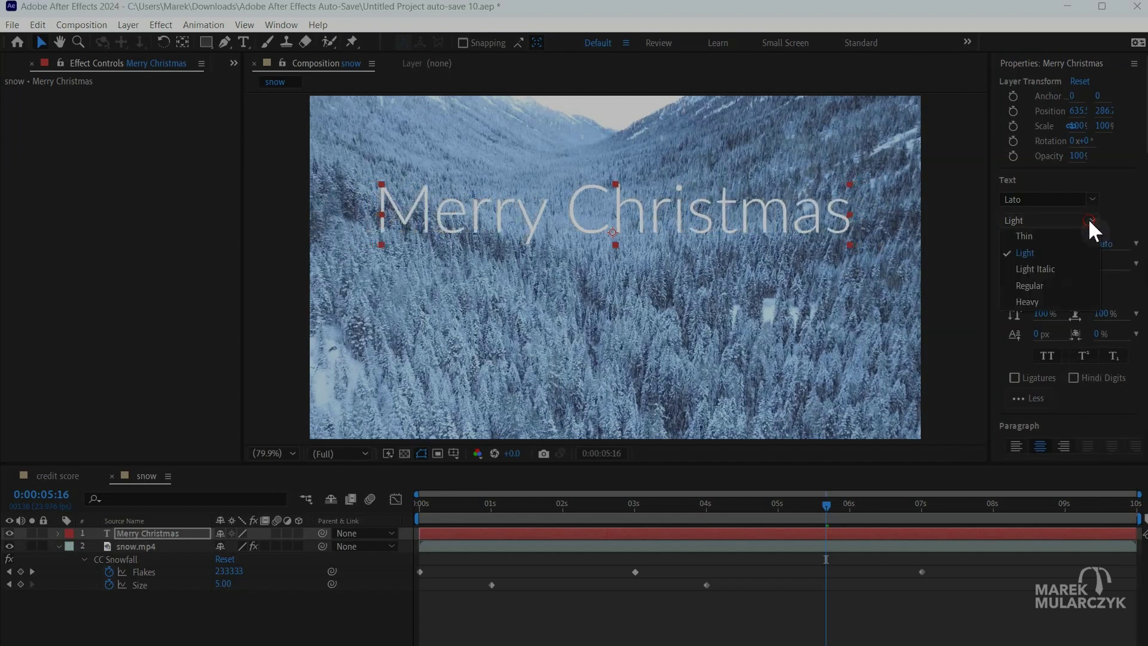
left_click(1049, 233)
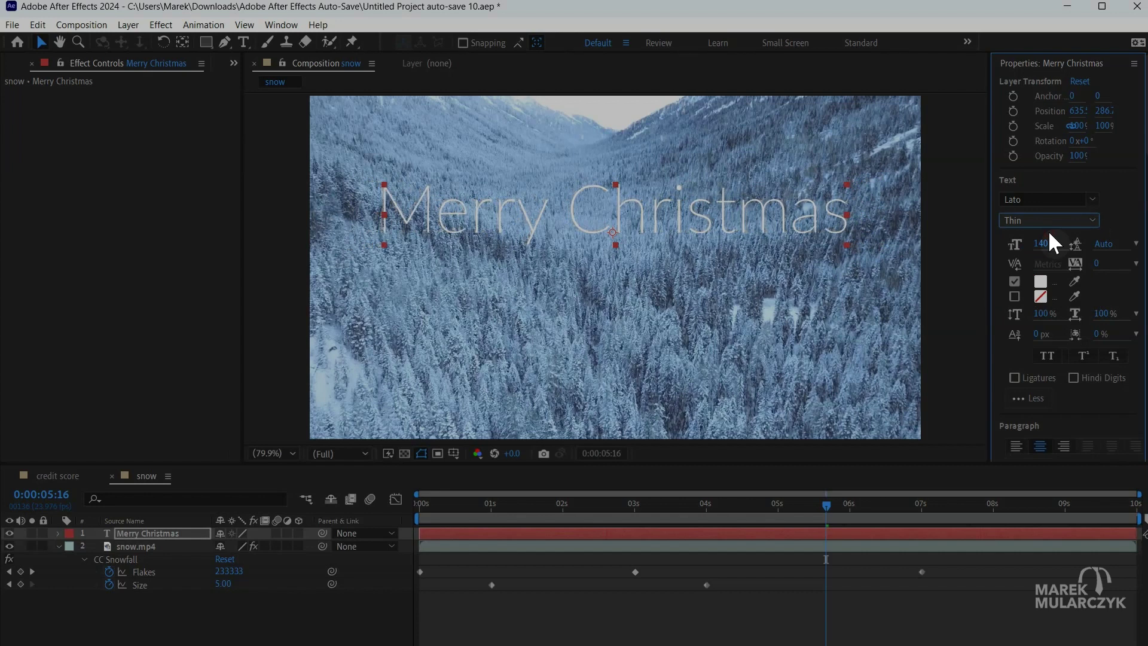
key("Down")
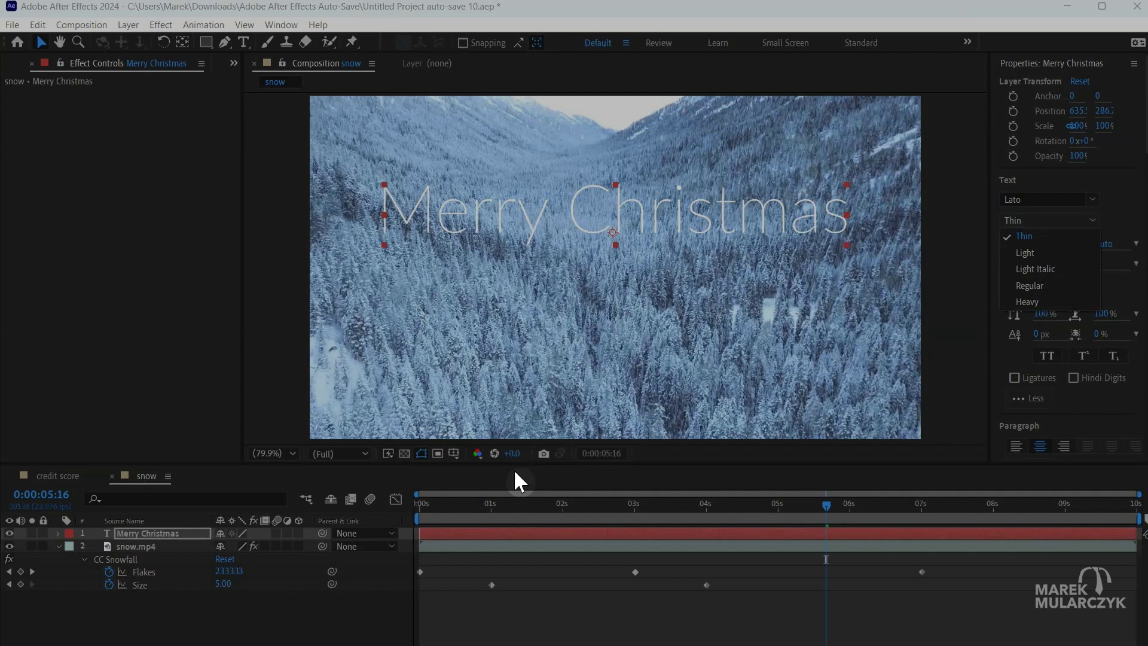
left_click(447, 506)
key("space")
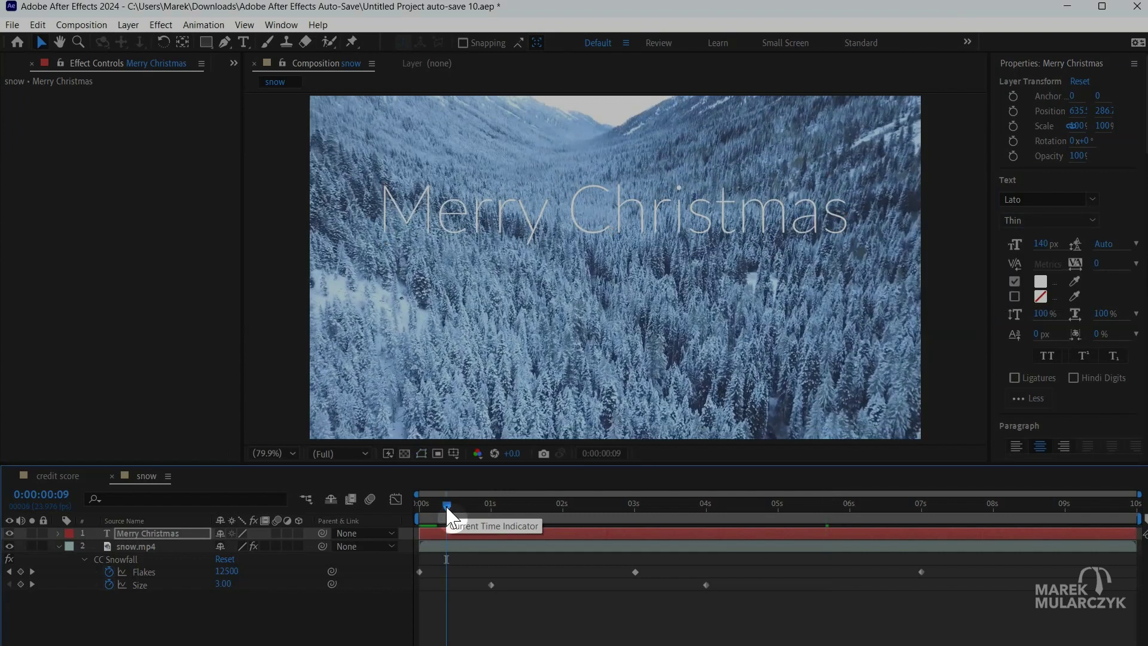